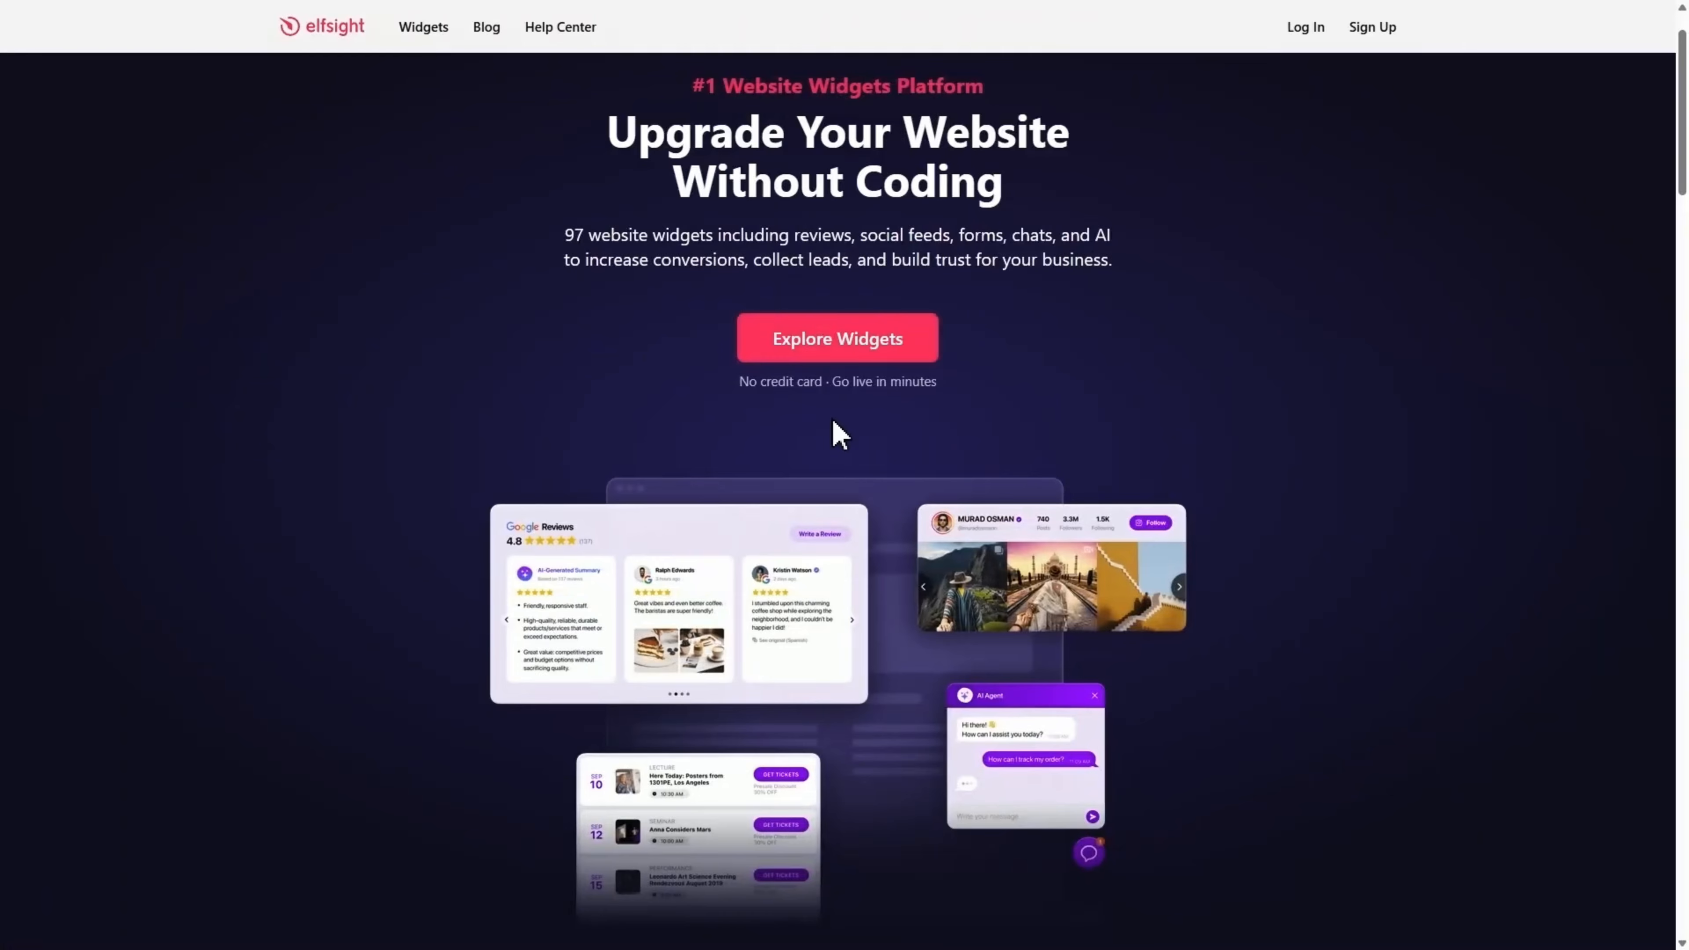
Go to Event Calendar from the Widgets menu and start creating a free widget.
mouse_move(427, 42)
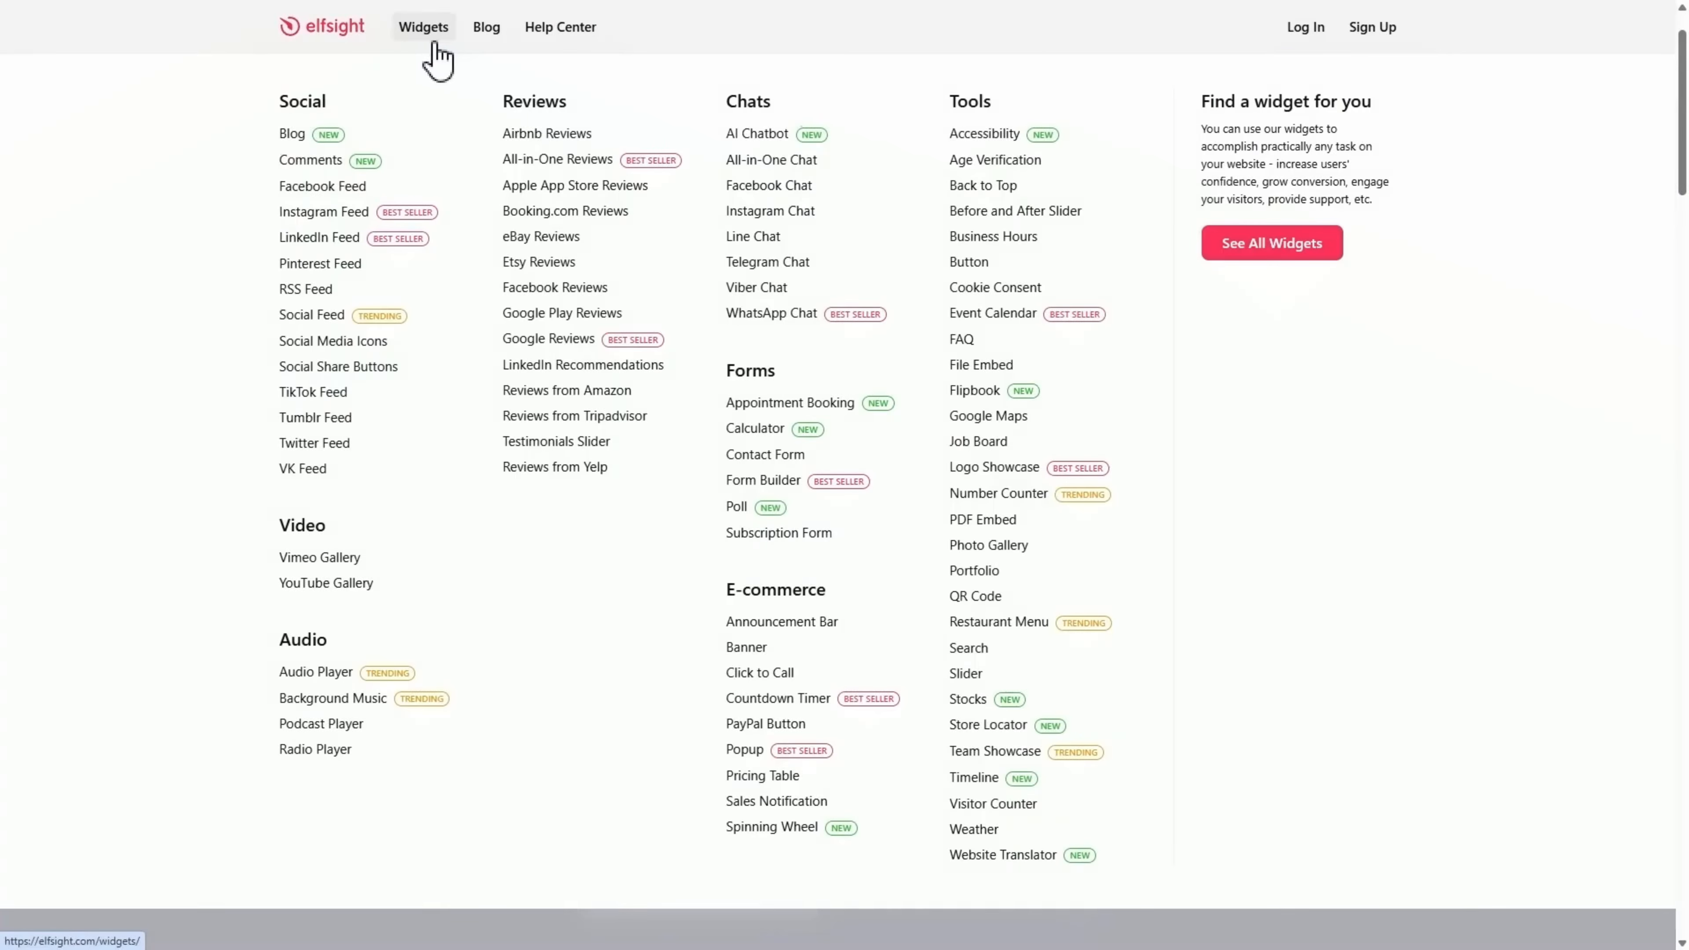
click(985, 318)
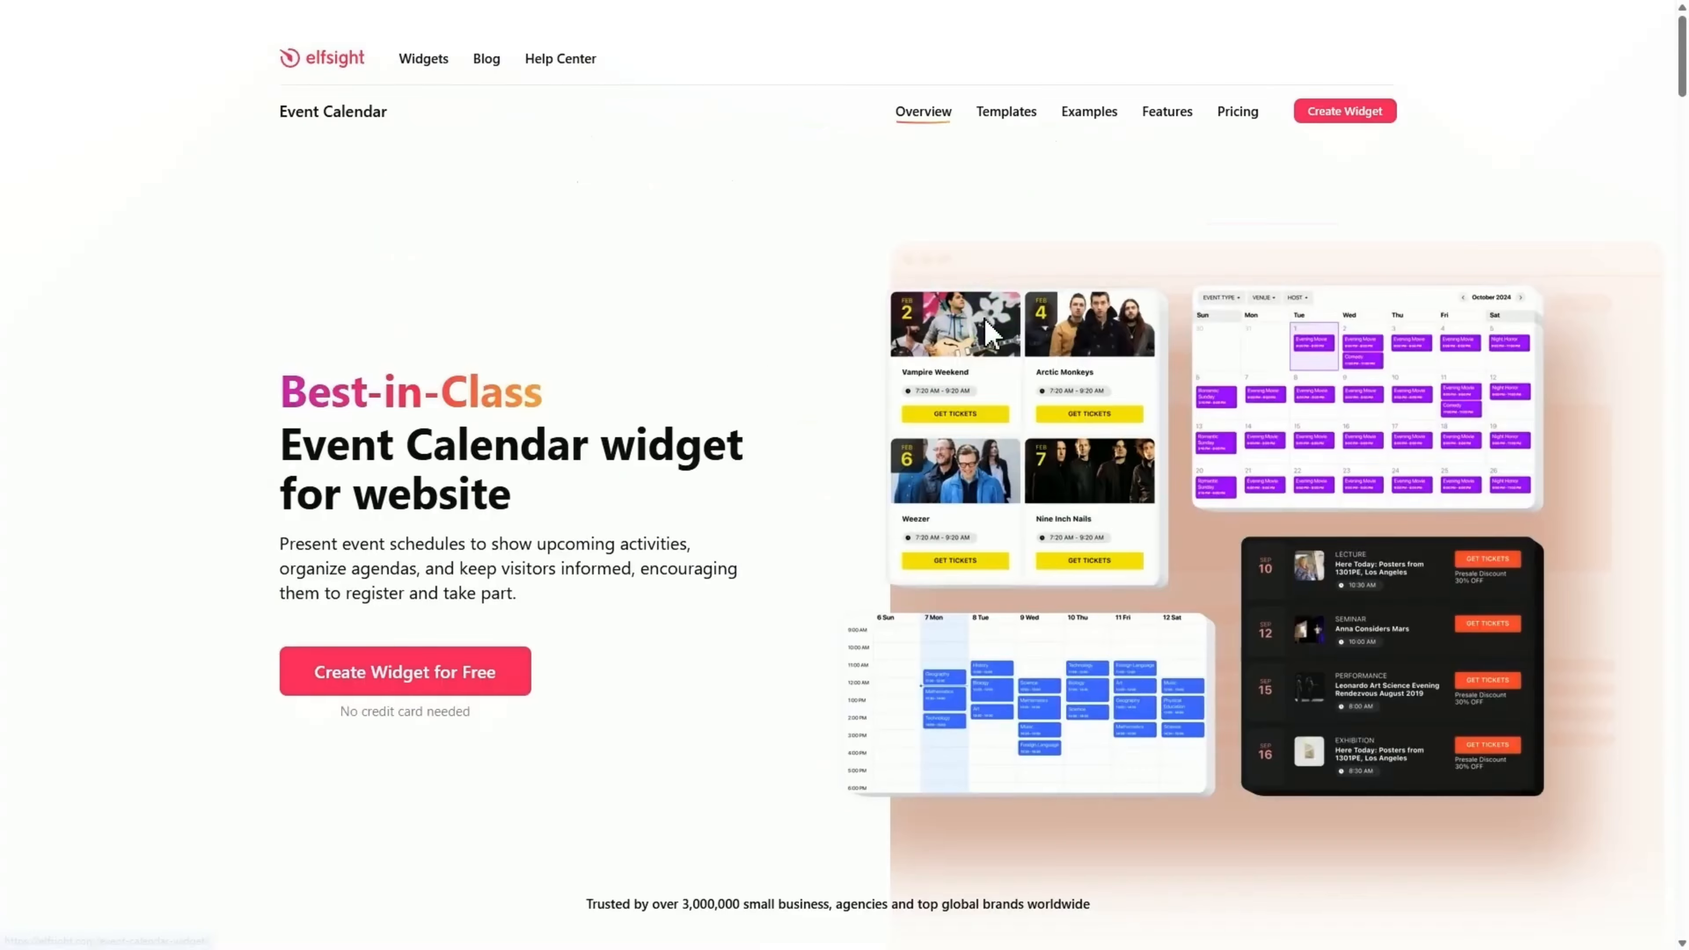
click(522, 686)
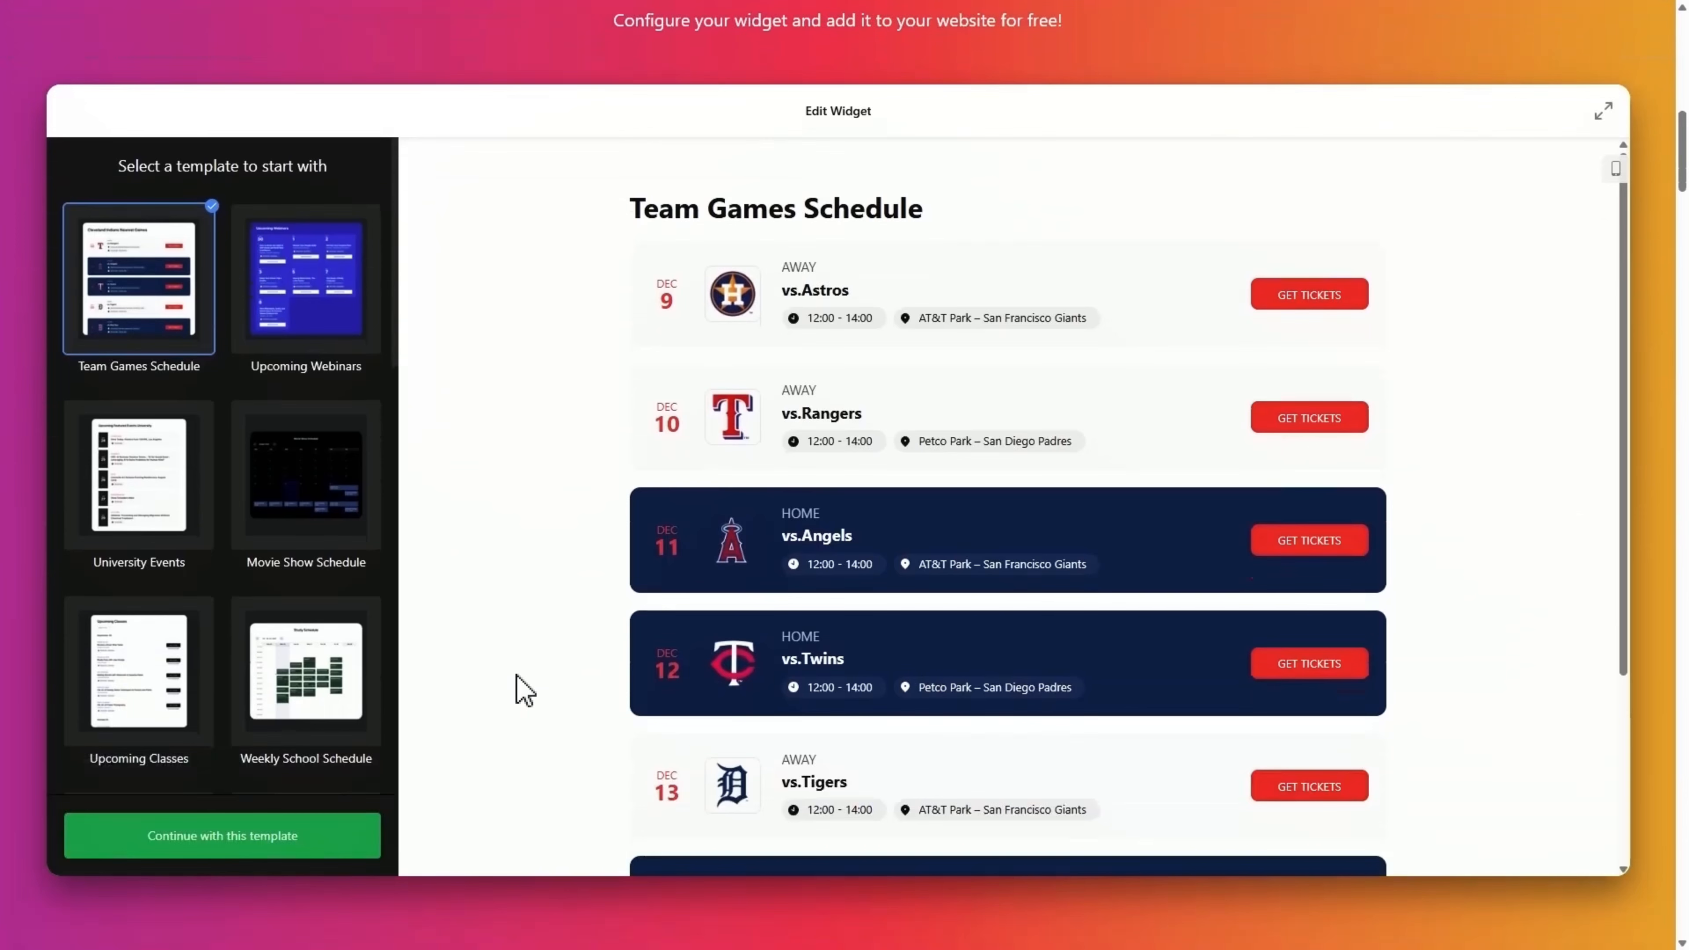
Compare the Weekly School Schedule and University Events templates, then continue with Team Games Schedule.
click(317, 721)
click(143, 484)
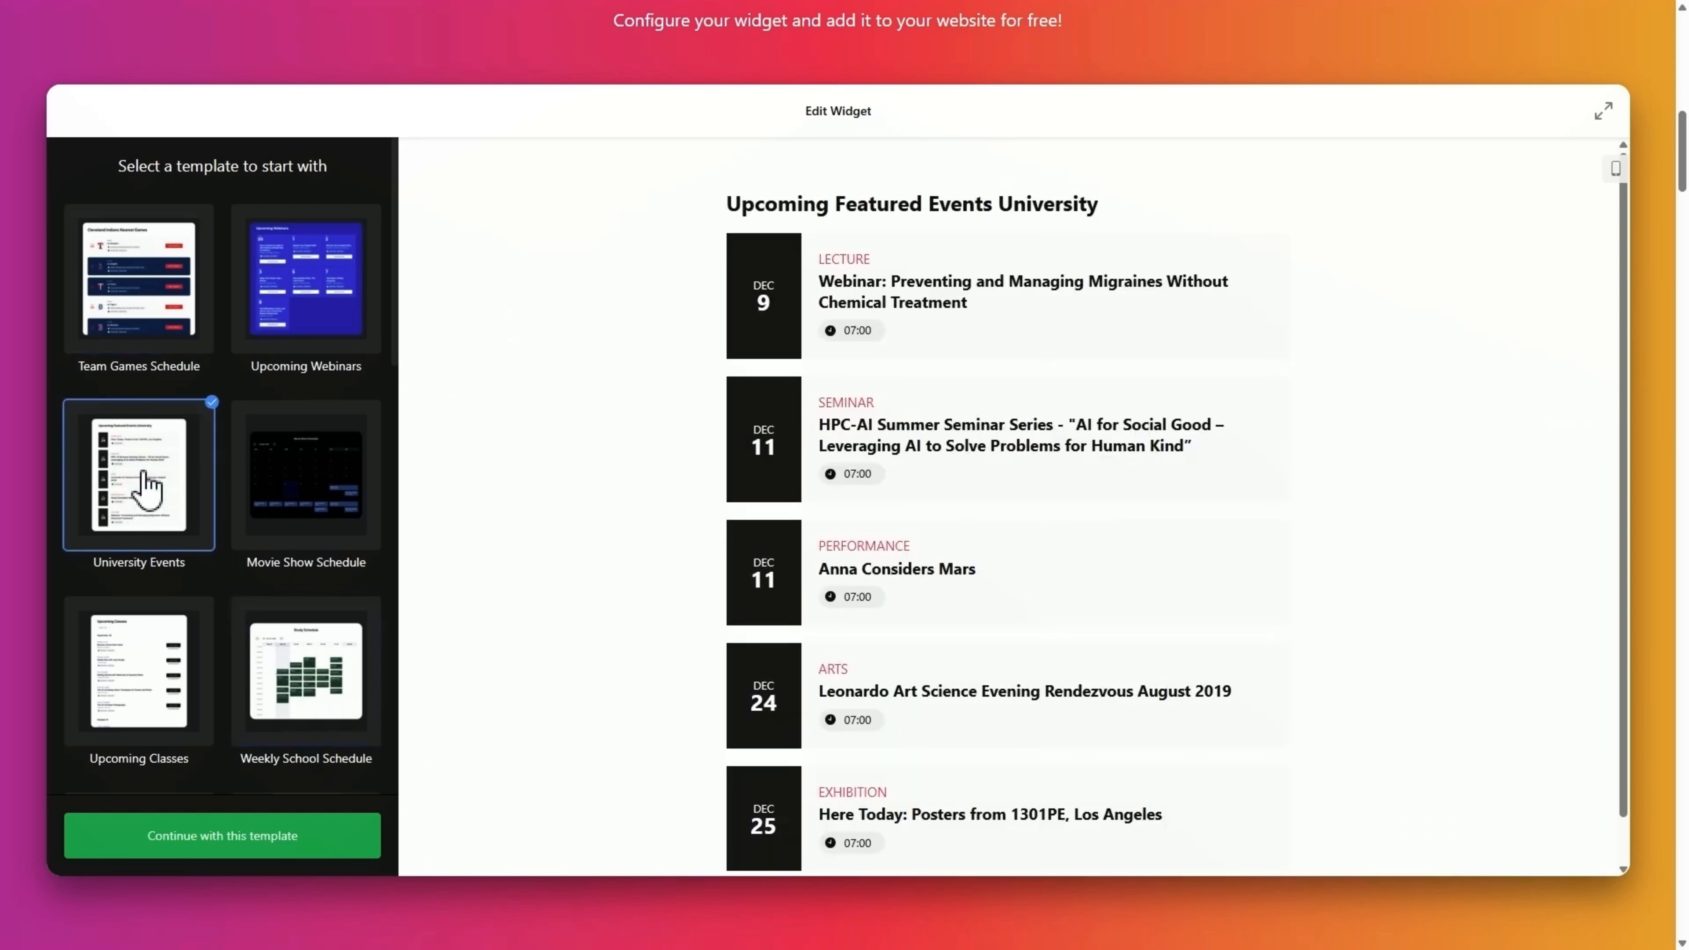
click(147, 323)
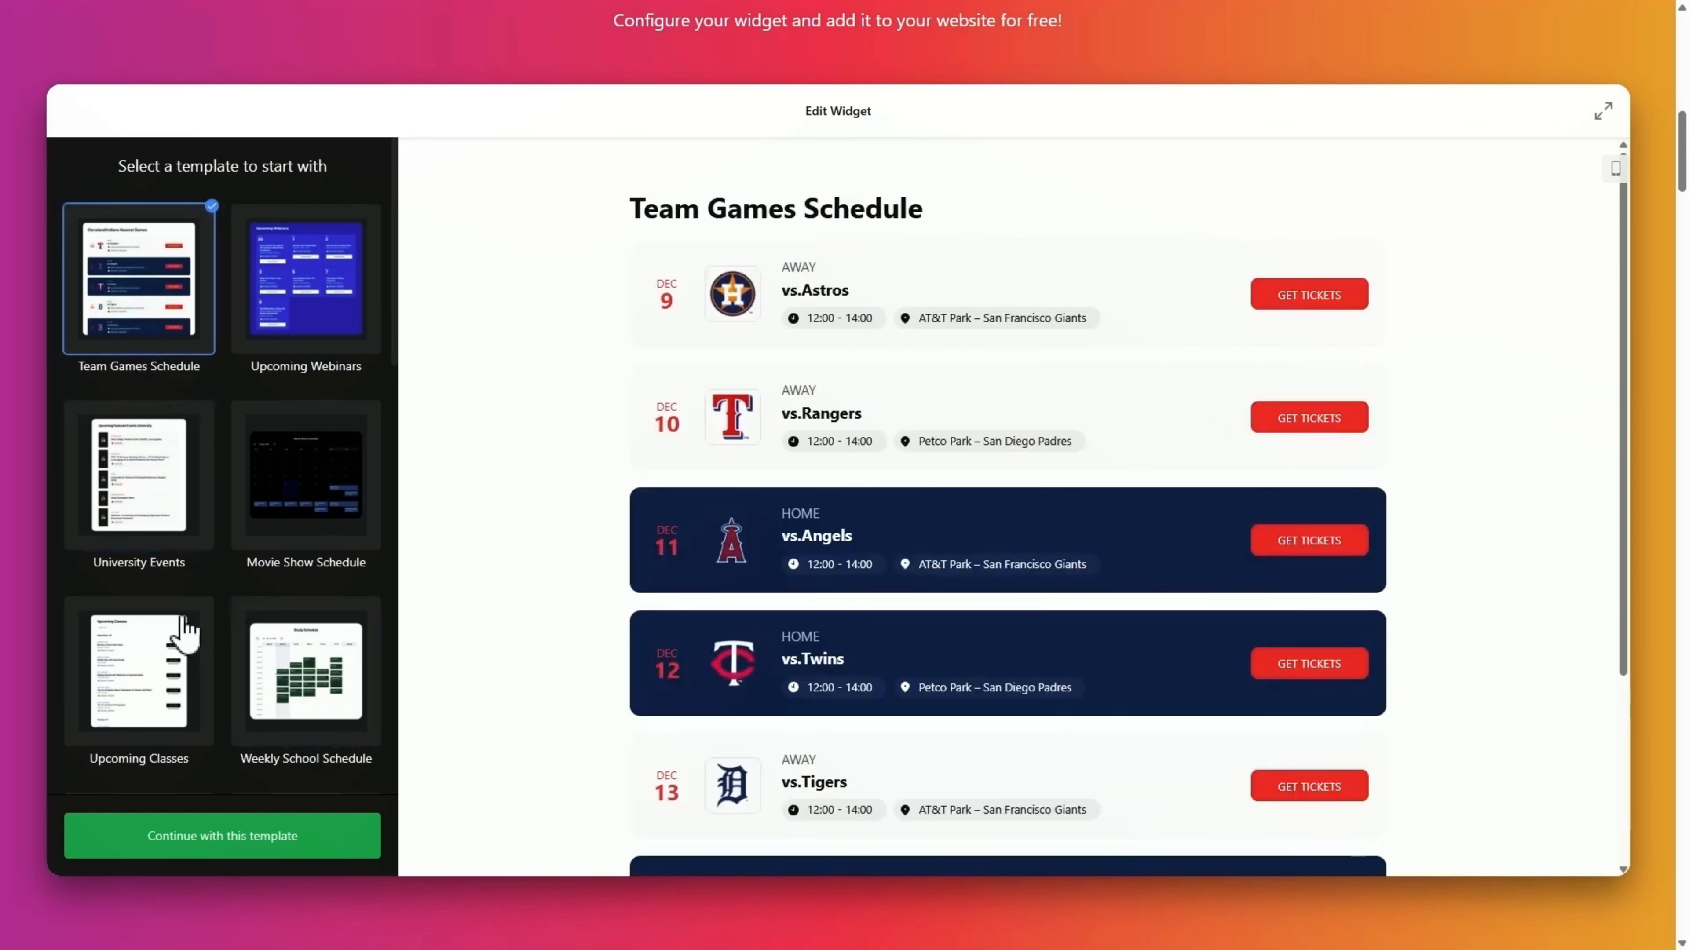
click(220, 851)
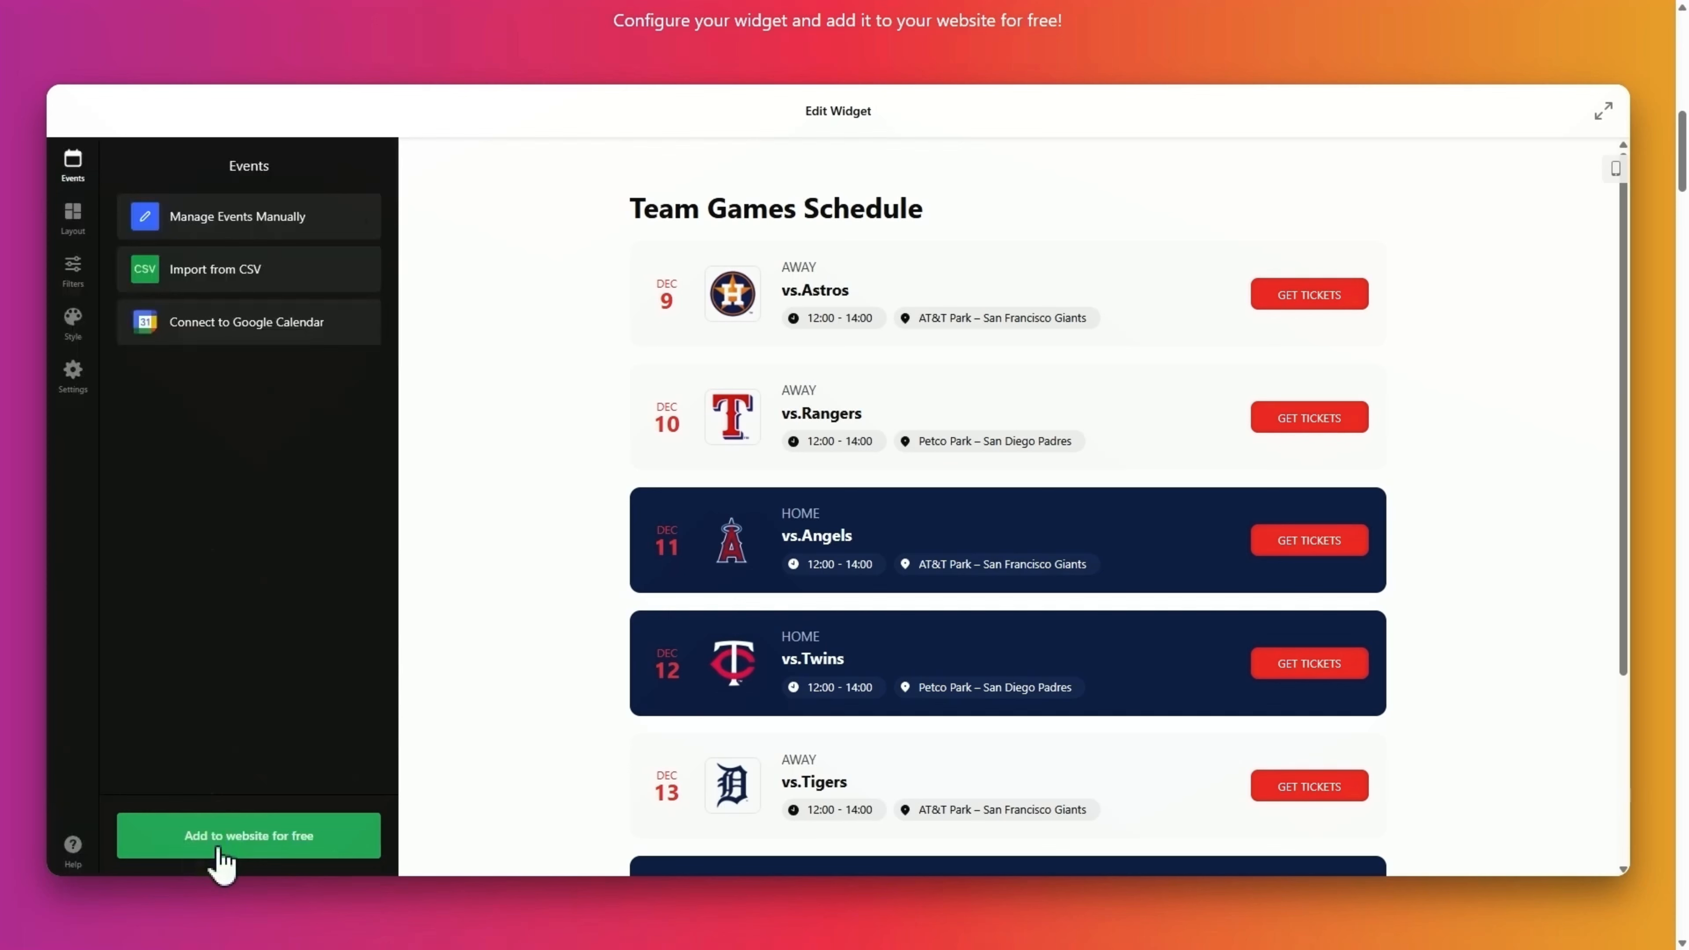
Switch to manual event management and rename the Astros game to 'vs.Hawks'.
click(338, 233)
click(359, 271)
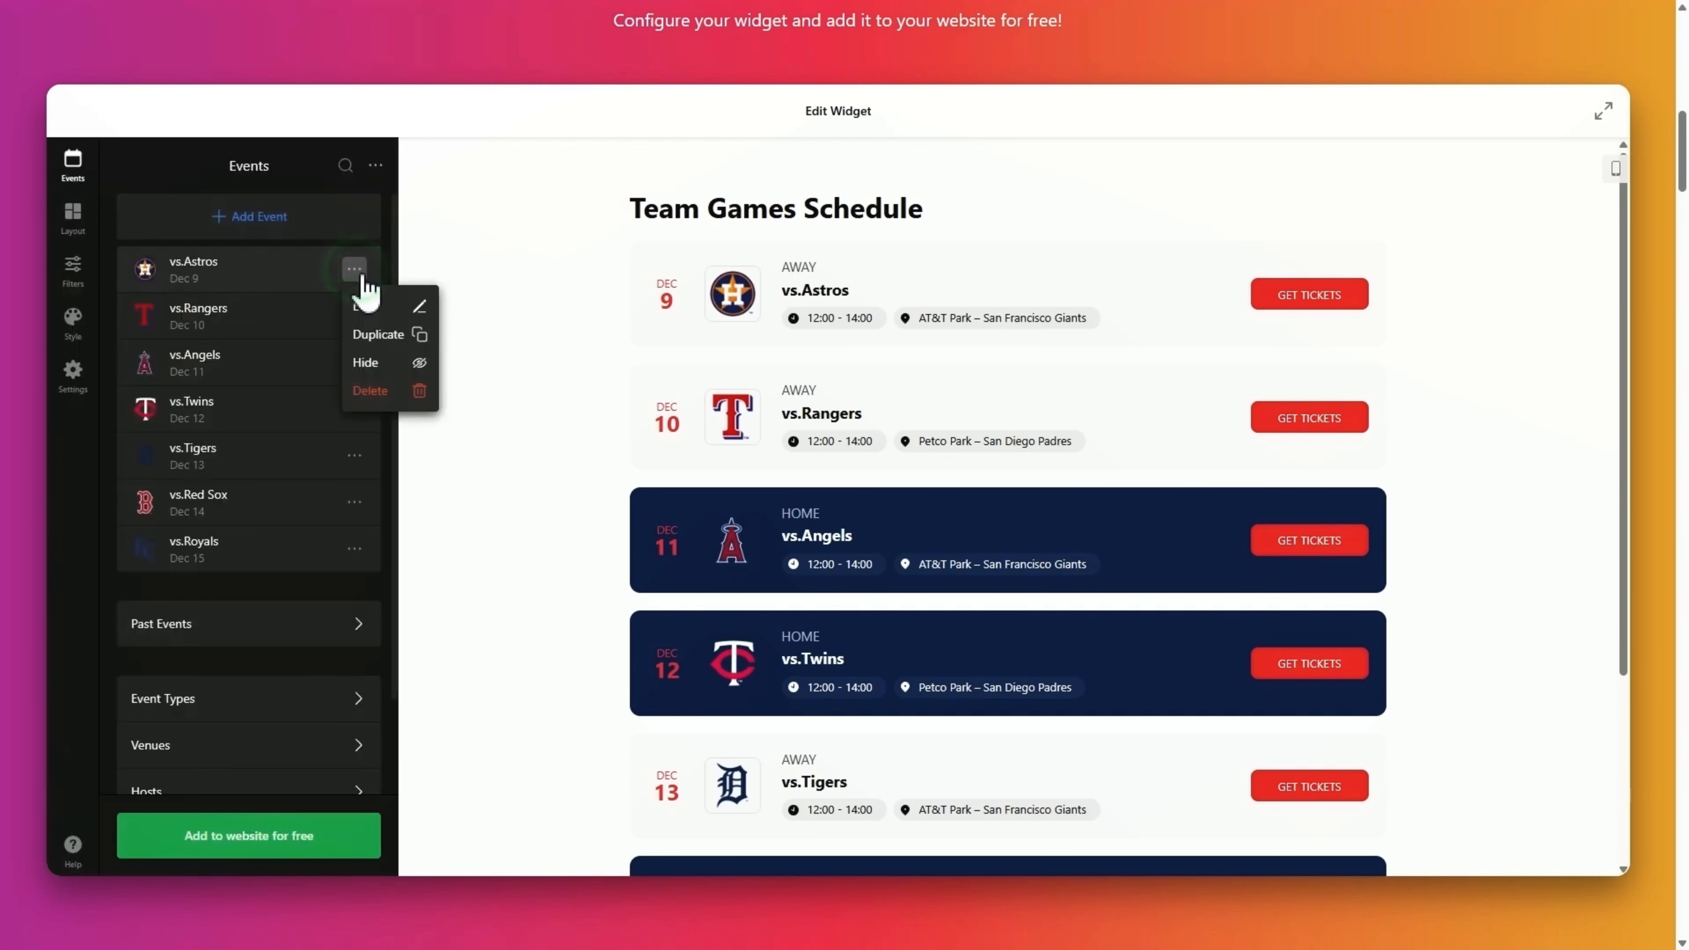
click(377, 307)
text(vs.Hawks)
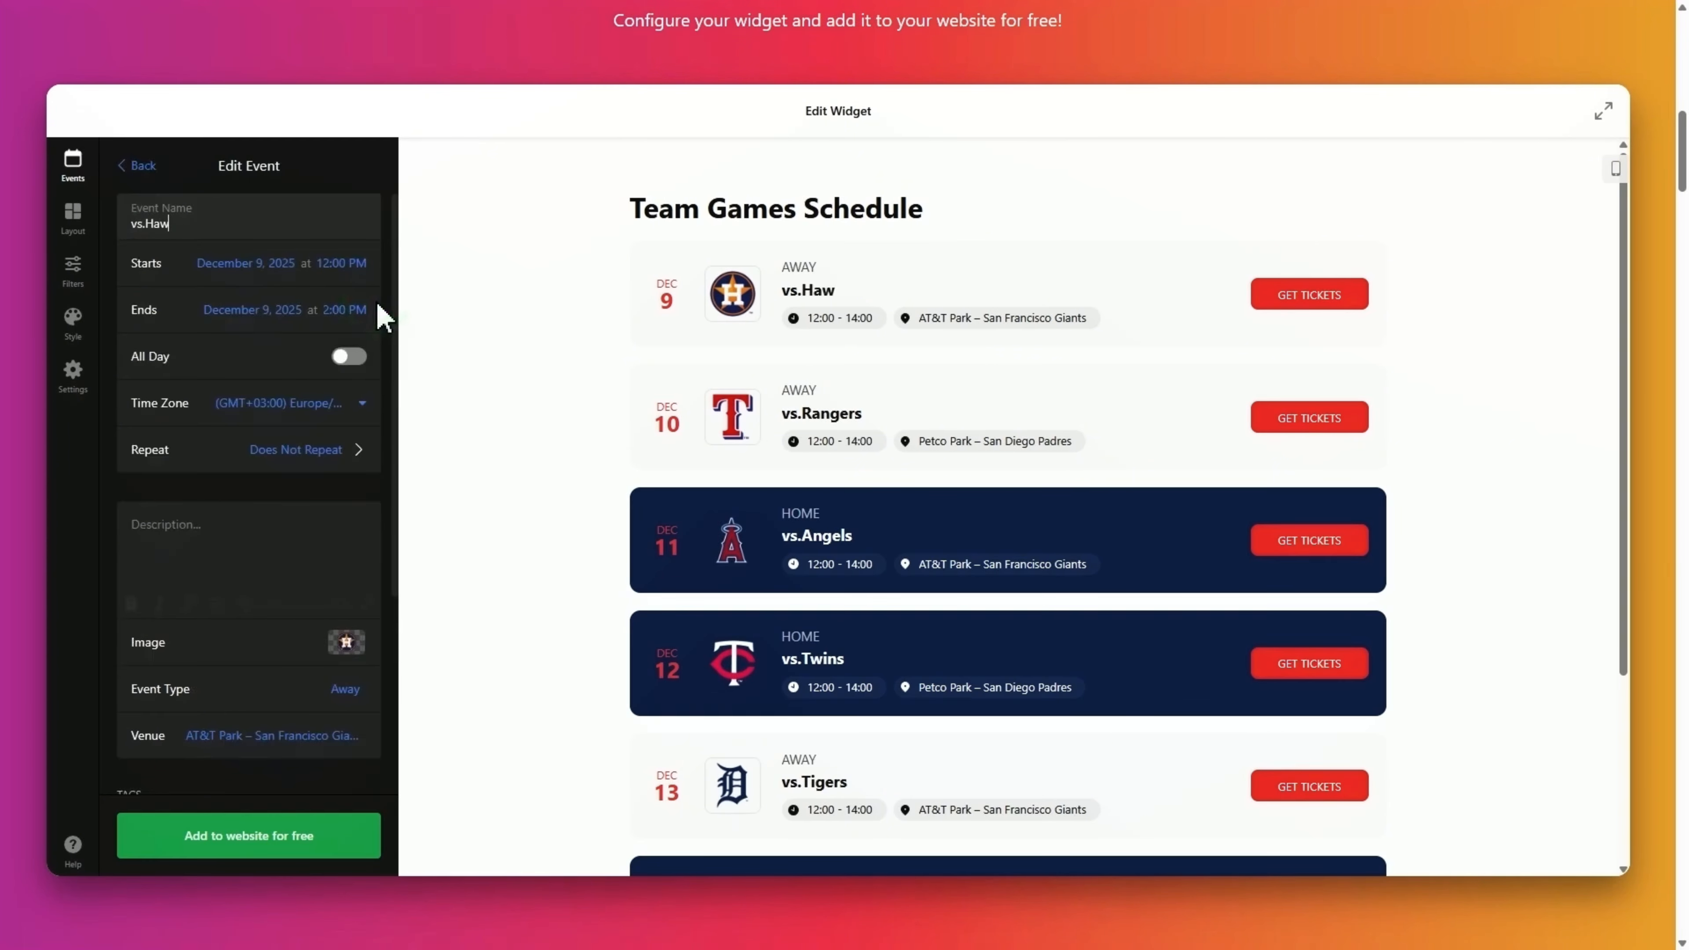
scroll(376, 302, down, 5)
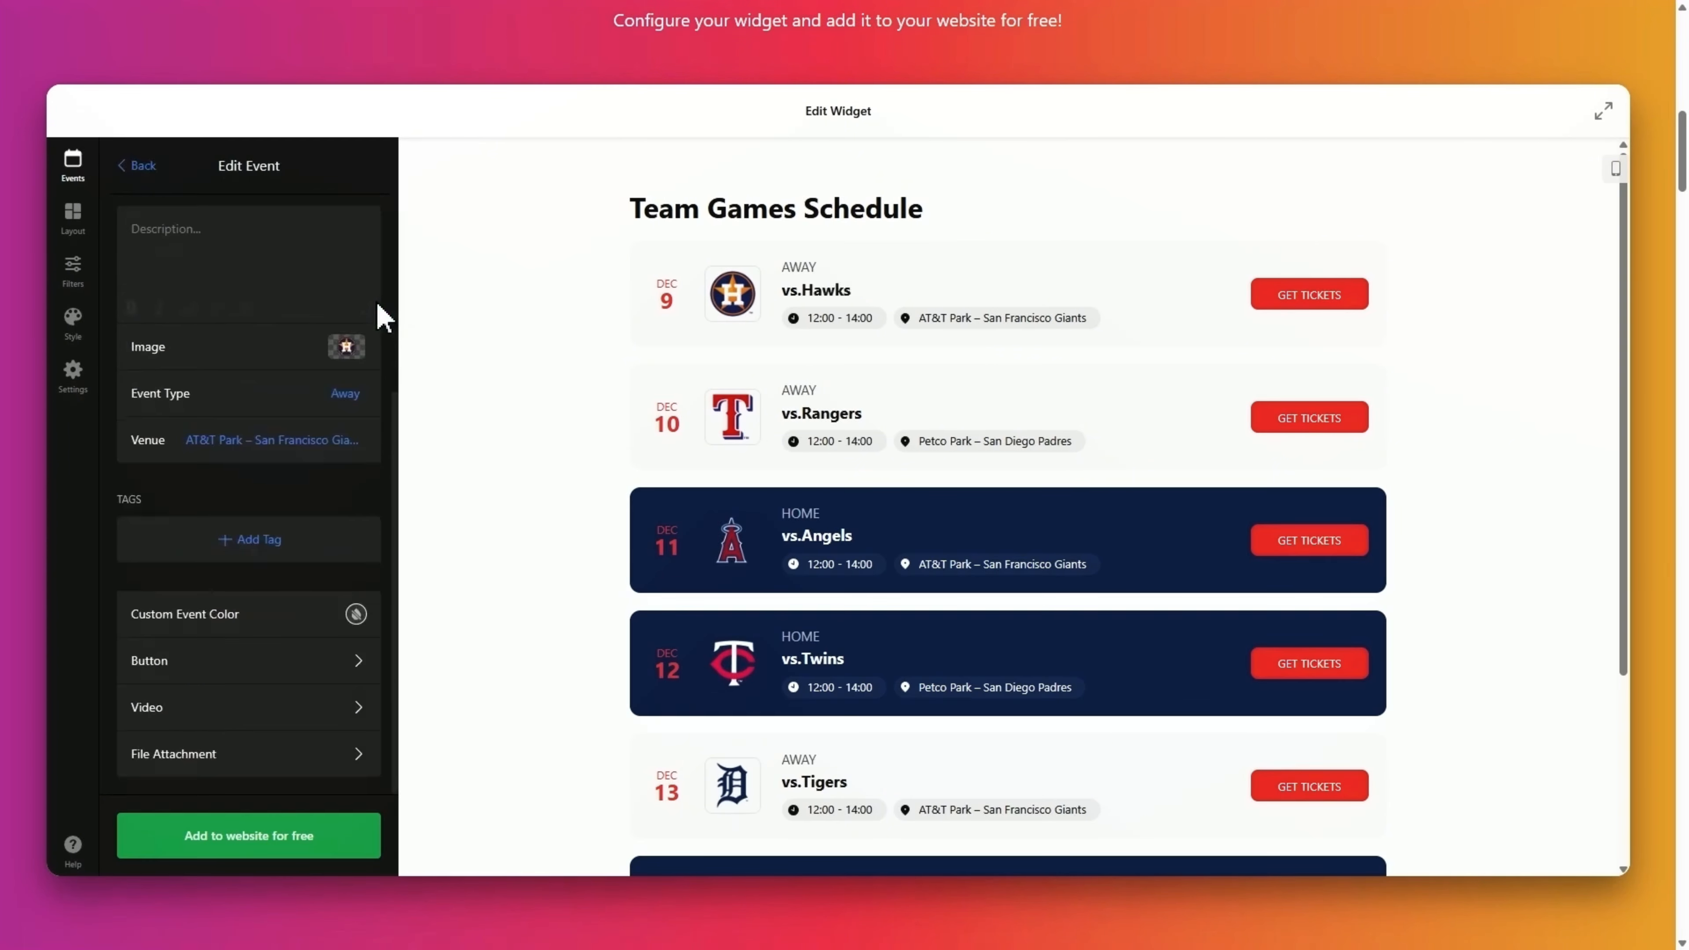
click(145, 168)
Look over the Google Calendar integration option and return to the events list.
scroll(264, 366, down, 3)
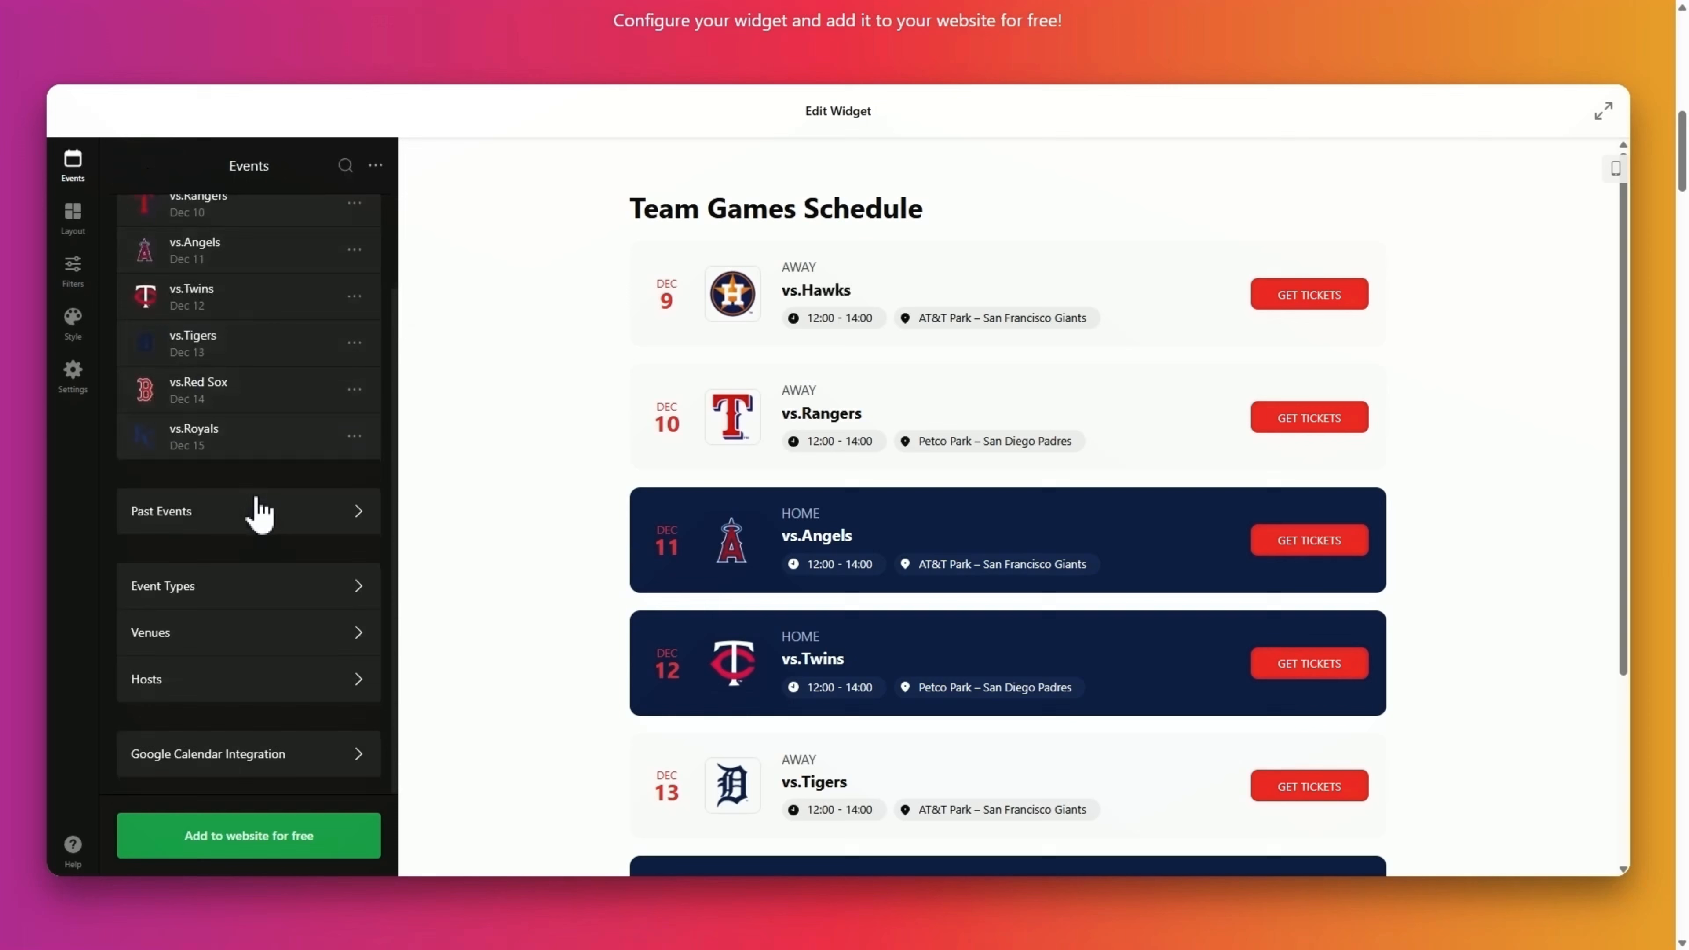
click(247, 765)
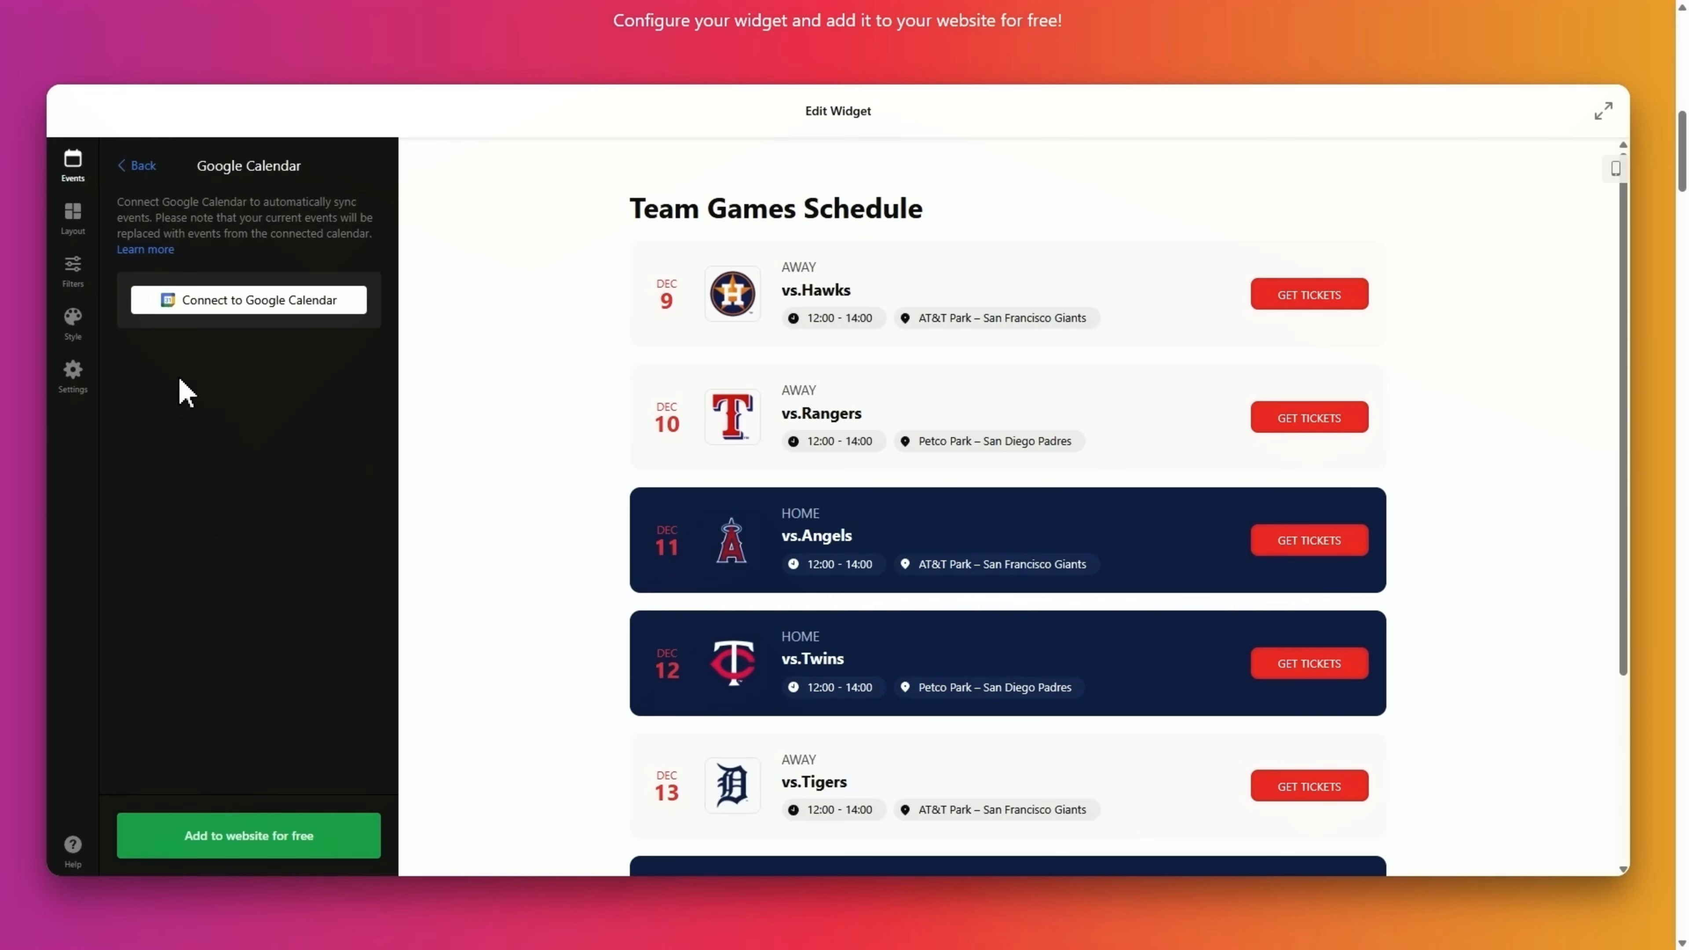
click(137, 166)
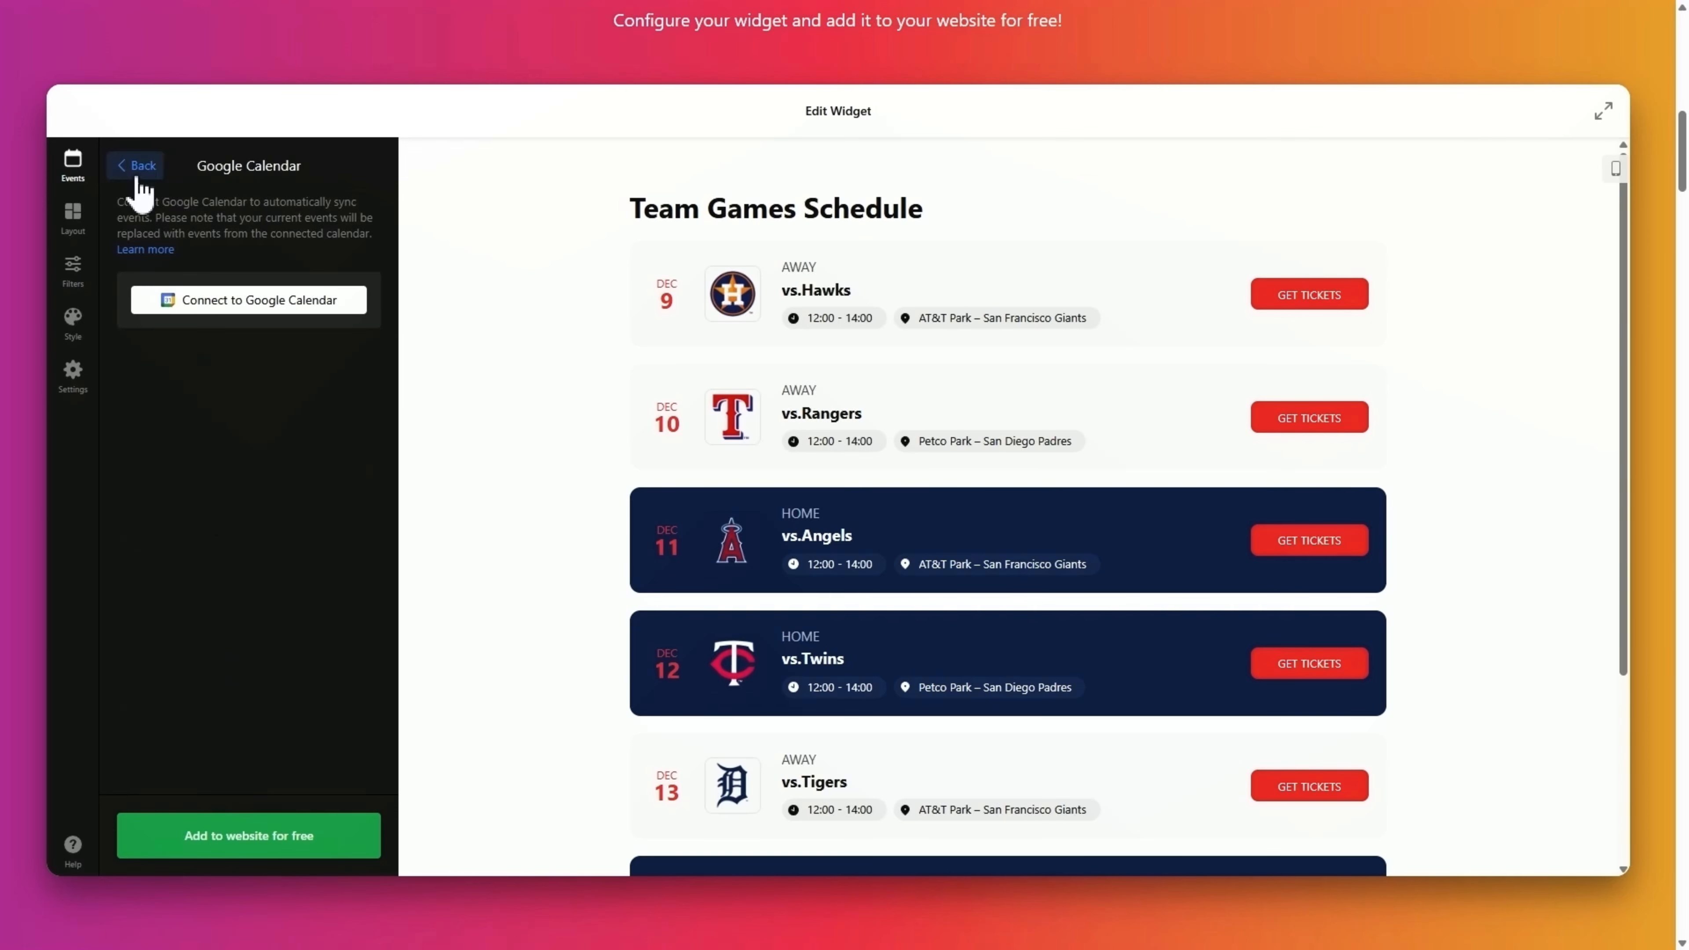
click(73, 234)
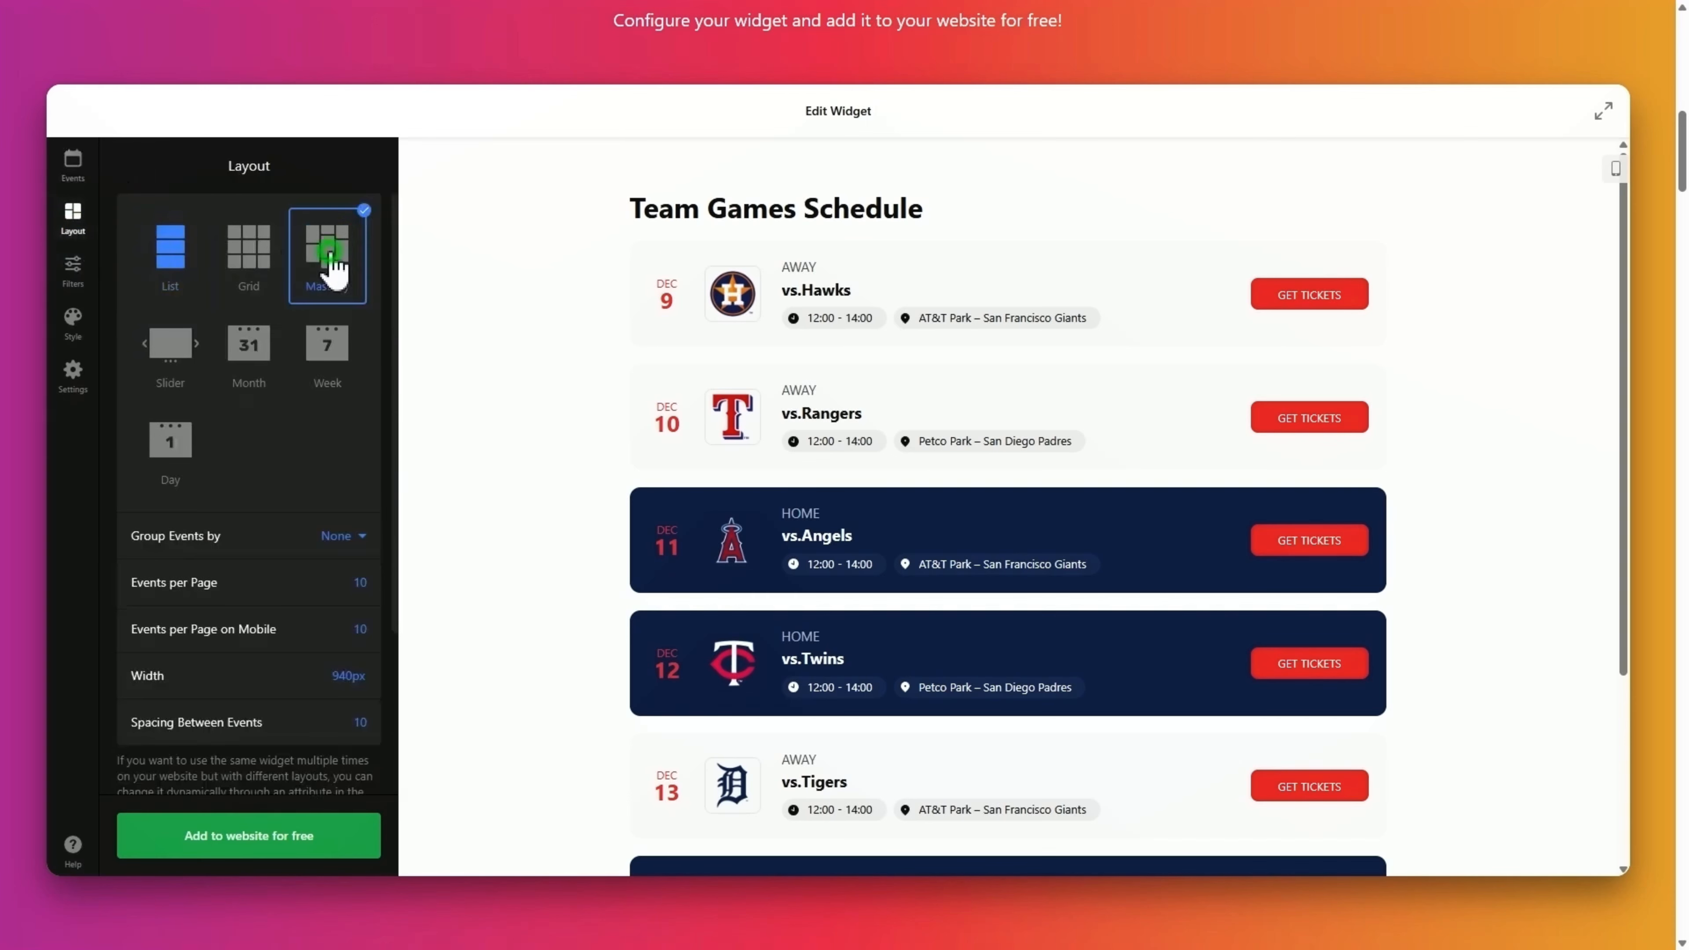
Preview the Masonry and Month layouts, then keep the List layout.
click(333, 261)
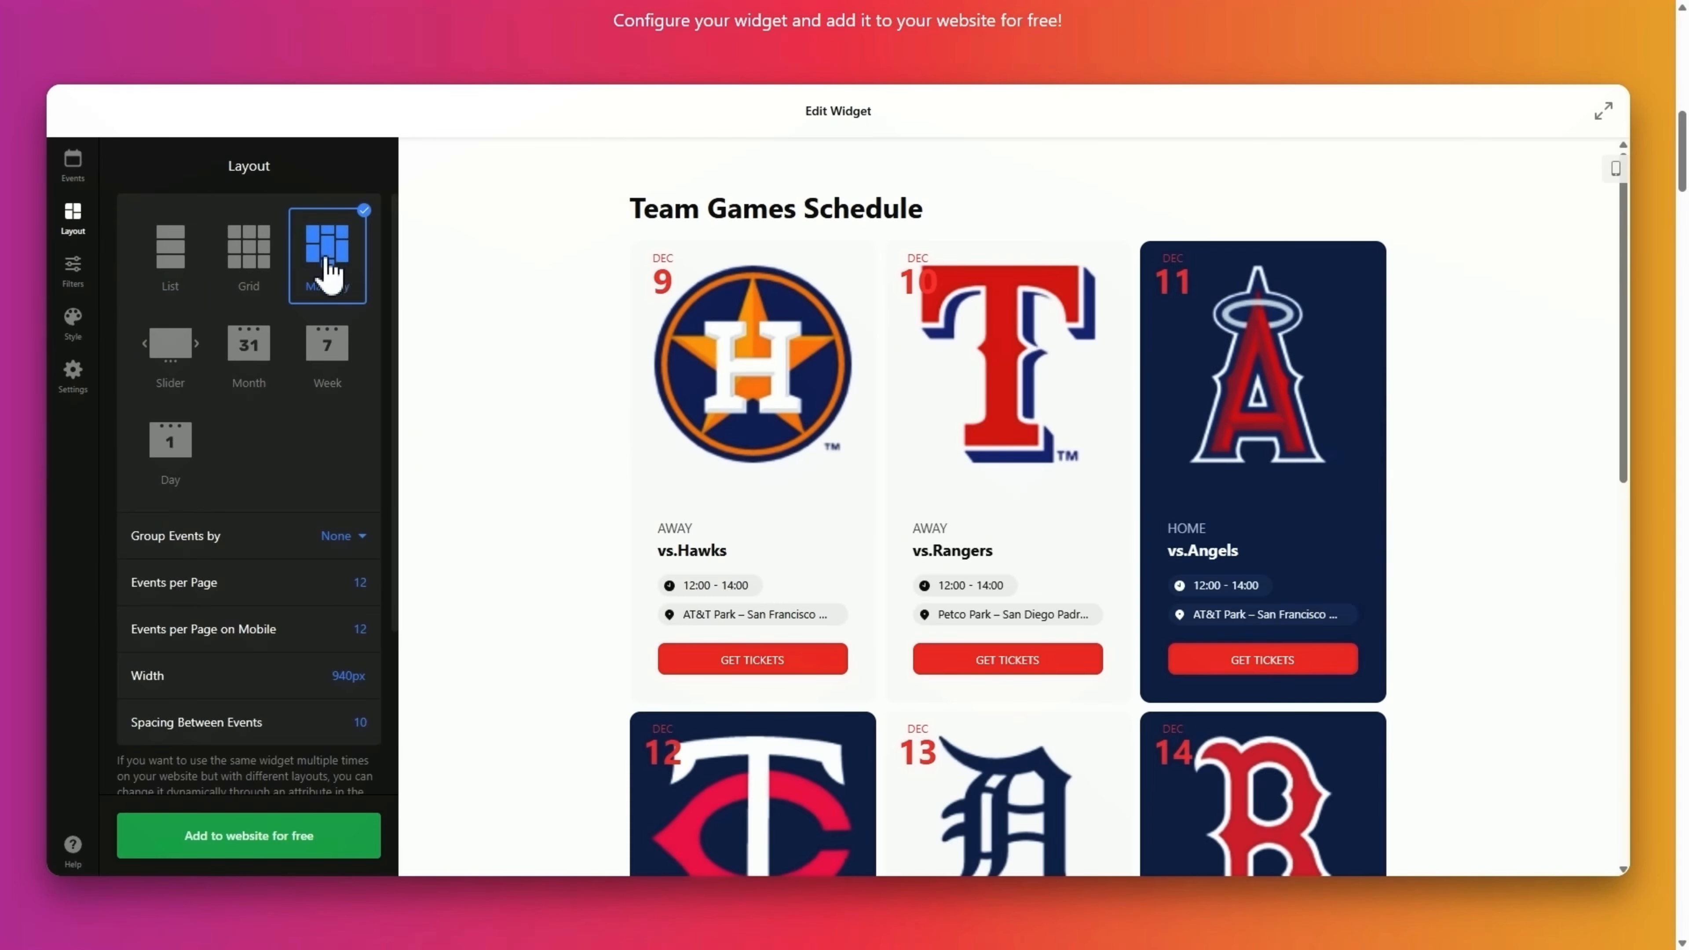
click(246, 359)
click(172, 259)
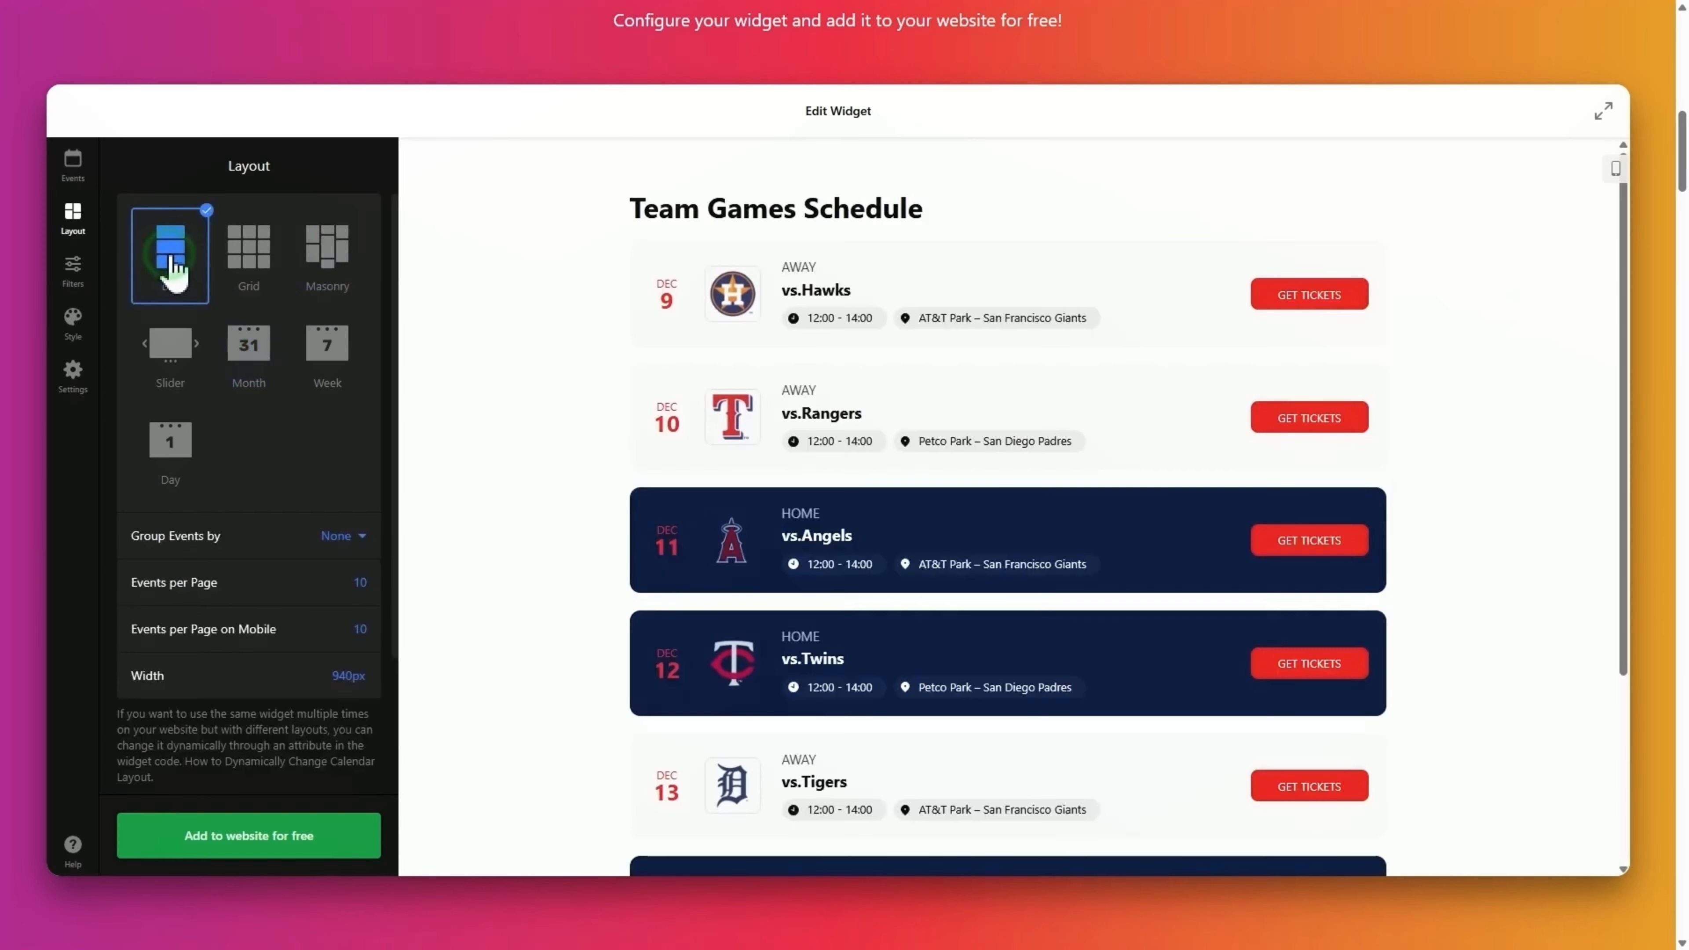
scroll(170, 270, down, 3)
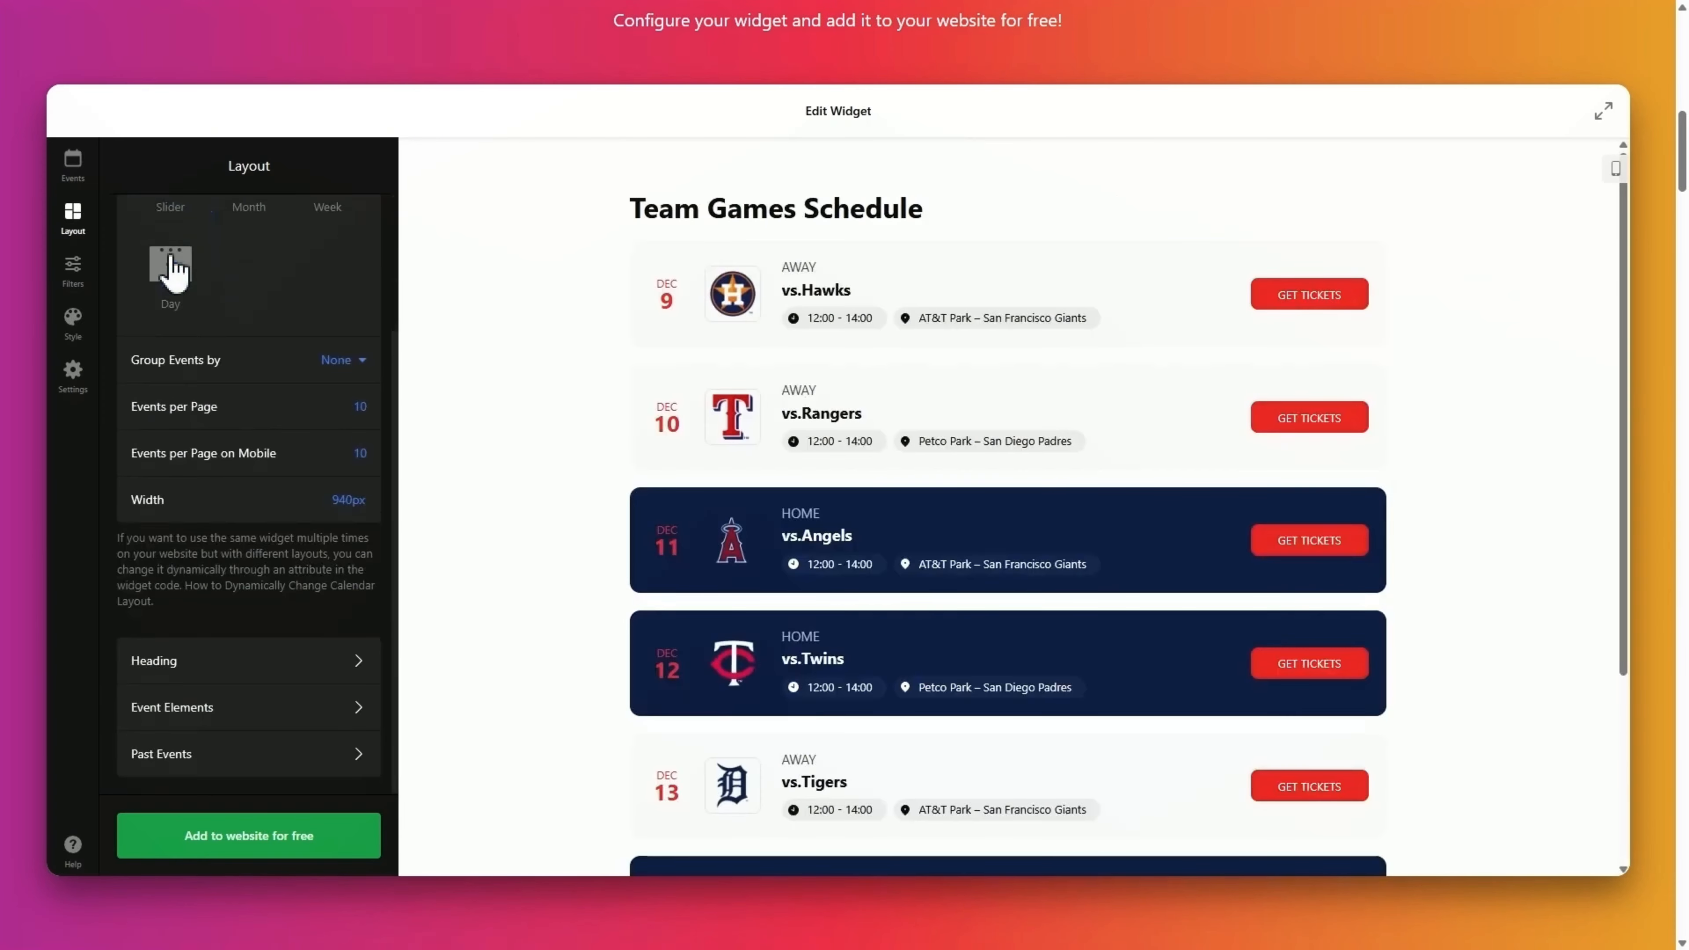
Change the calendar heading text to 'Events Schedule'.
click(266, 662)
key(ctrl+a)
text(Events Schedule)
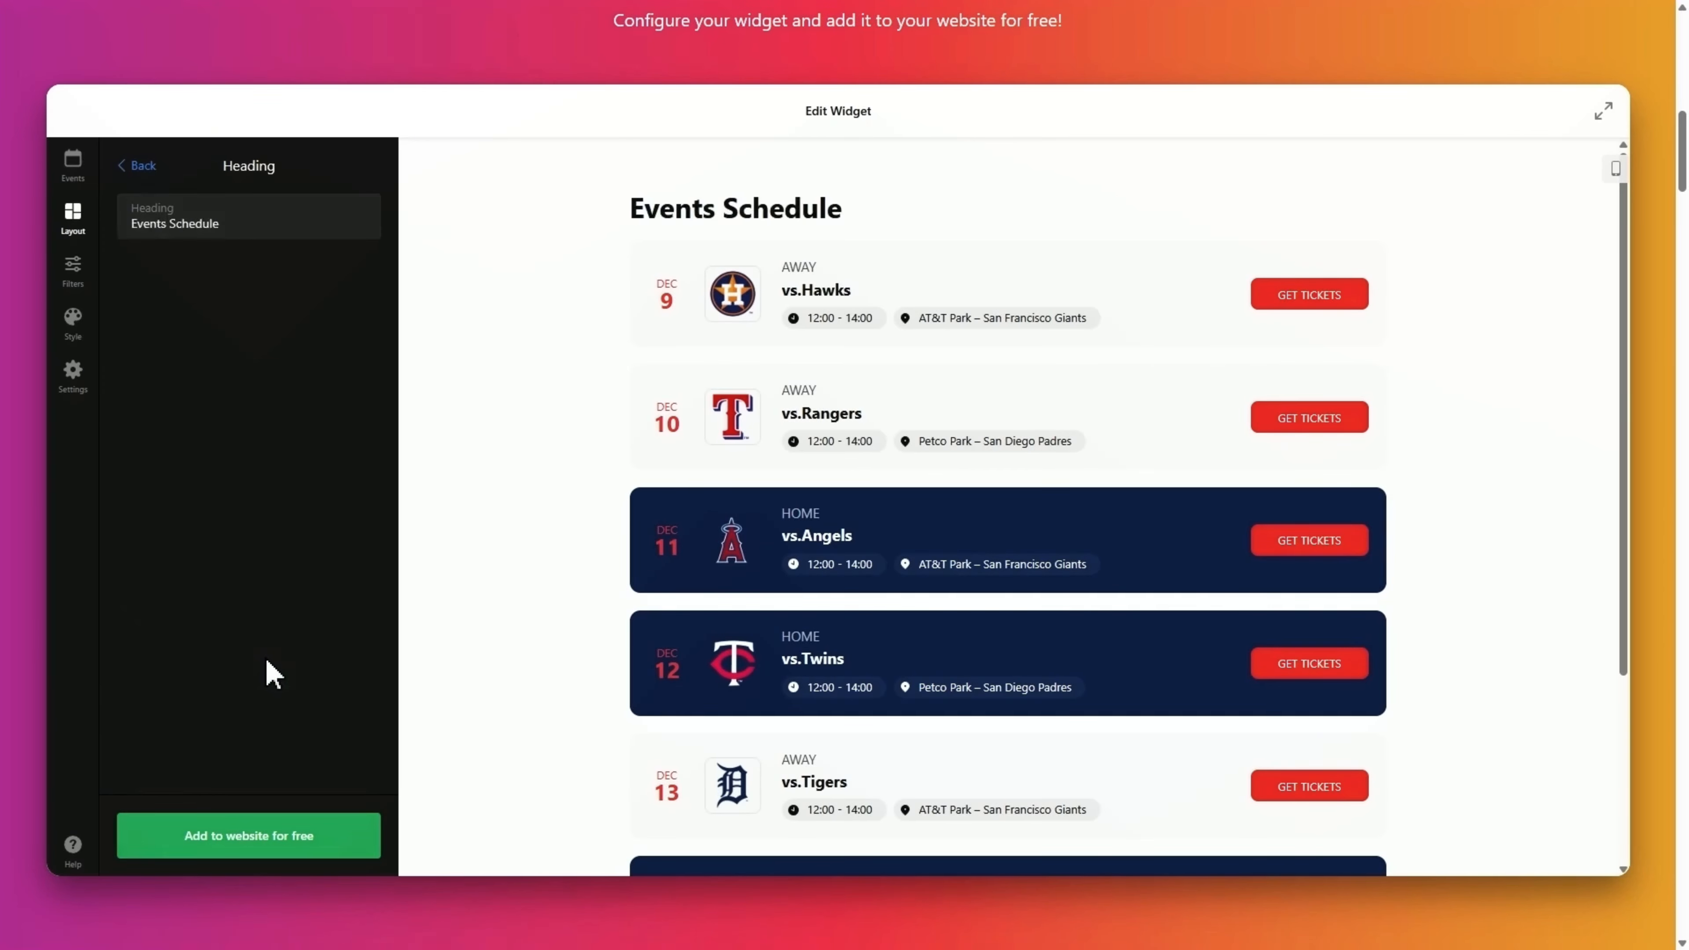
click(139, 168)
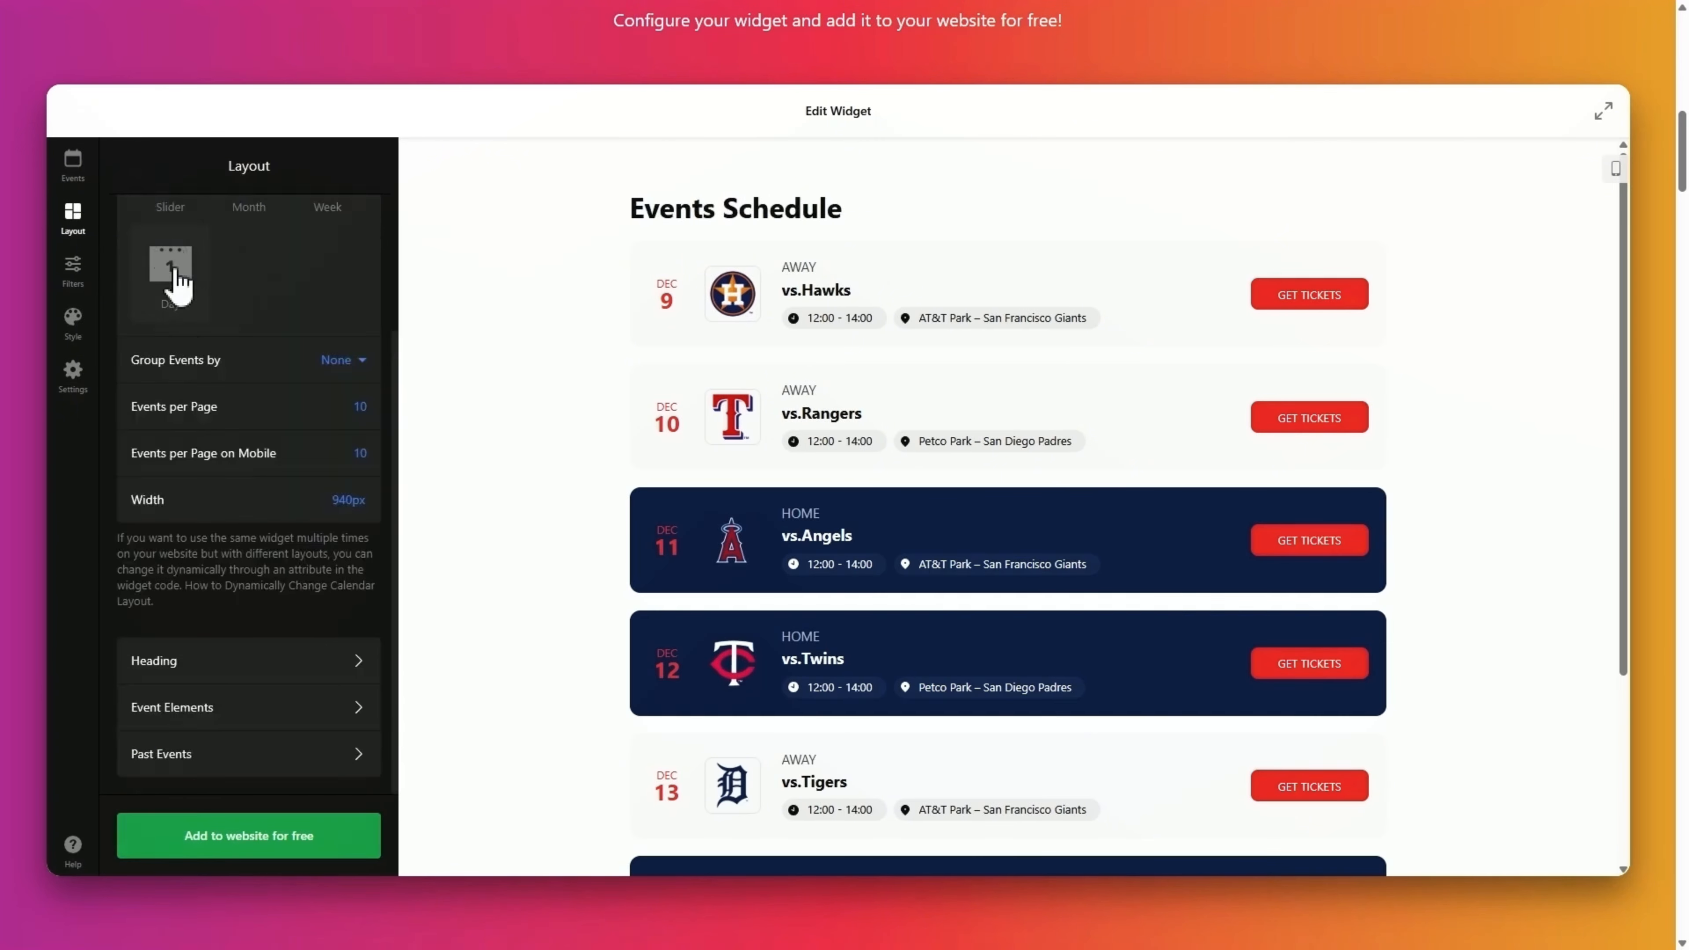
Review the Event Elements options, hiding team logos and then showing them again.
click(269, 715)
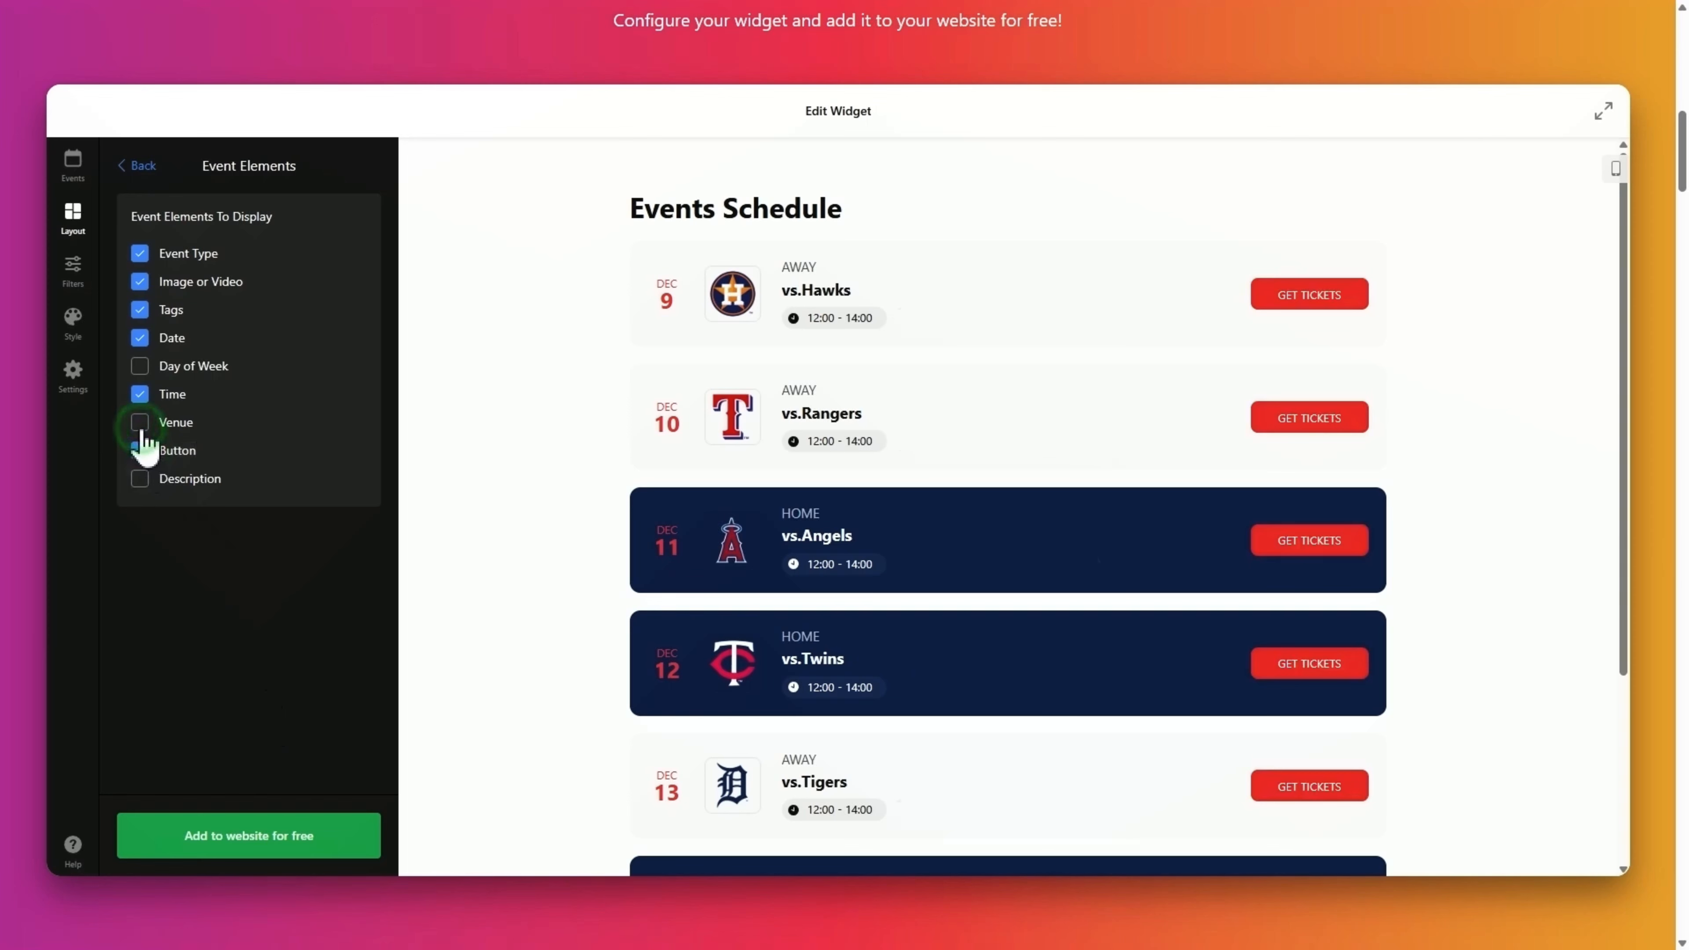
click(141, 282)
click(141, 282)
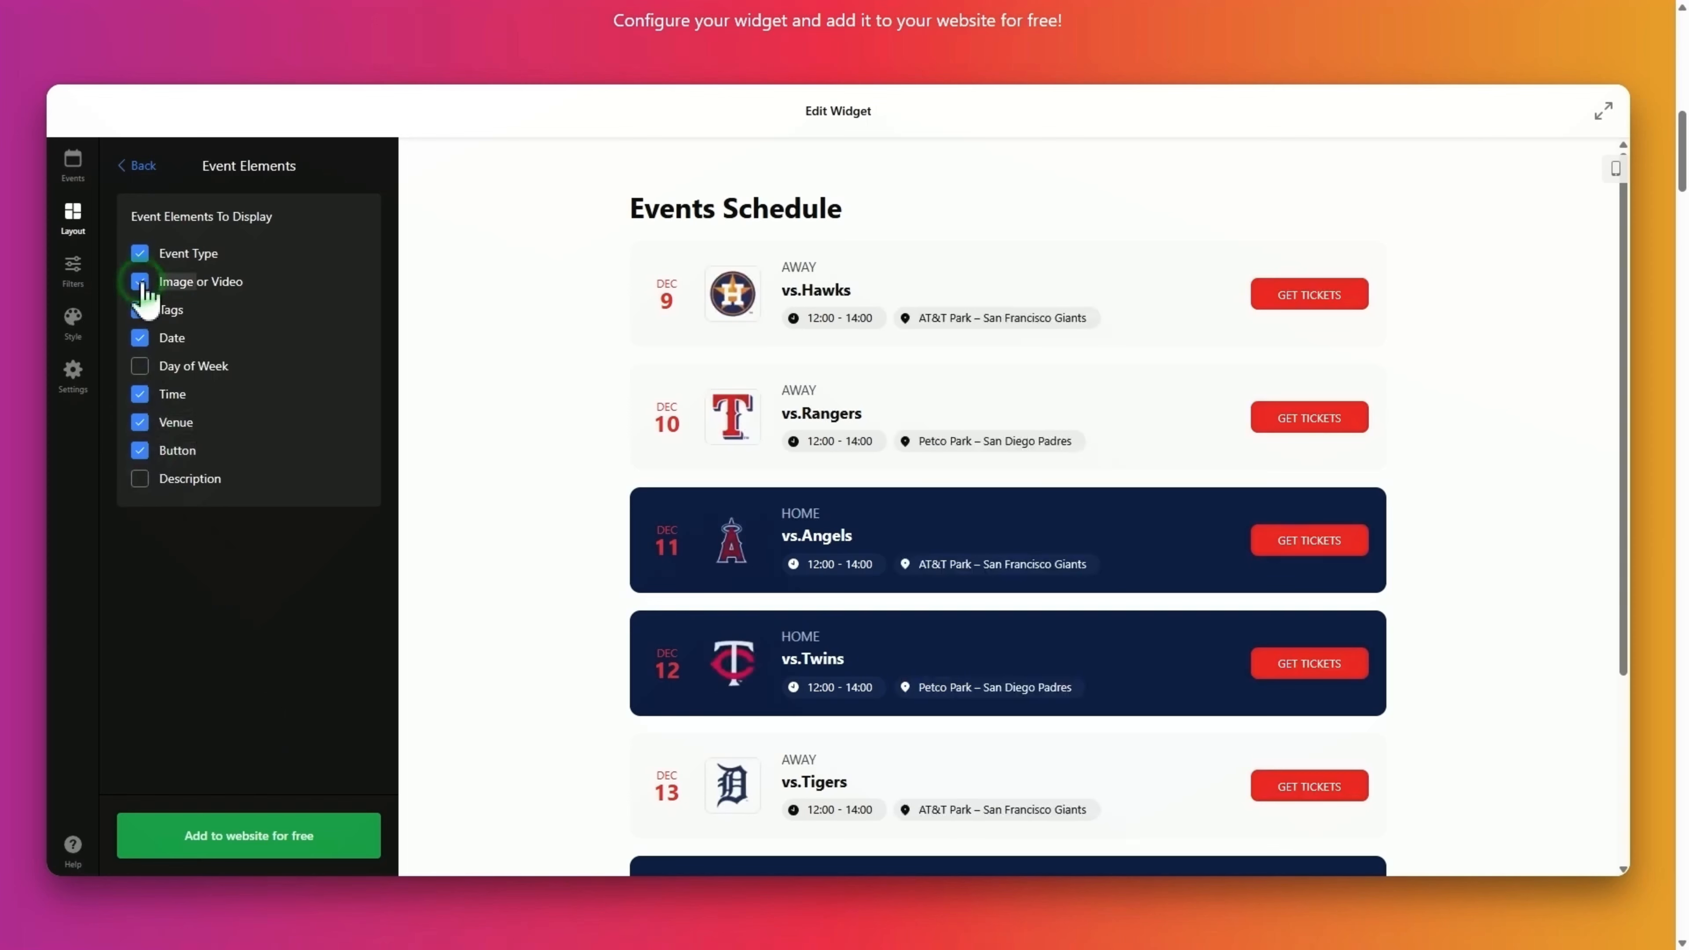
click(140, 168)
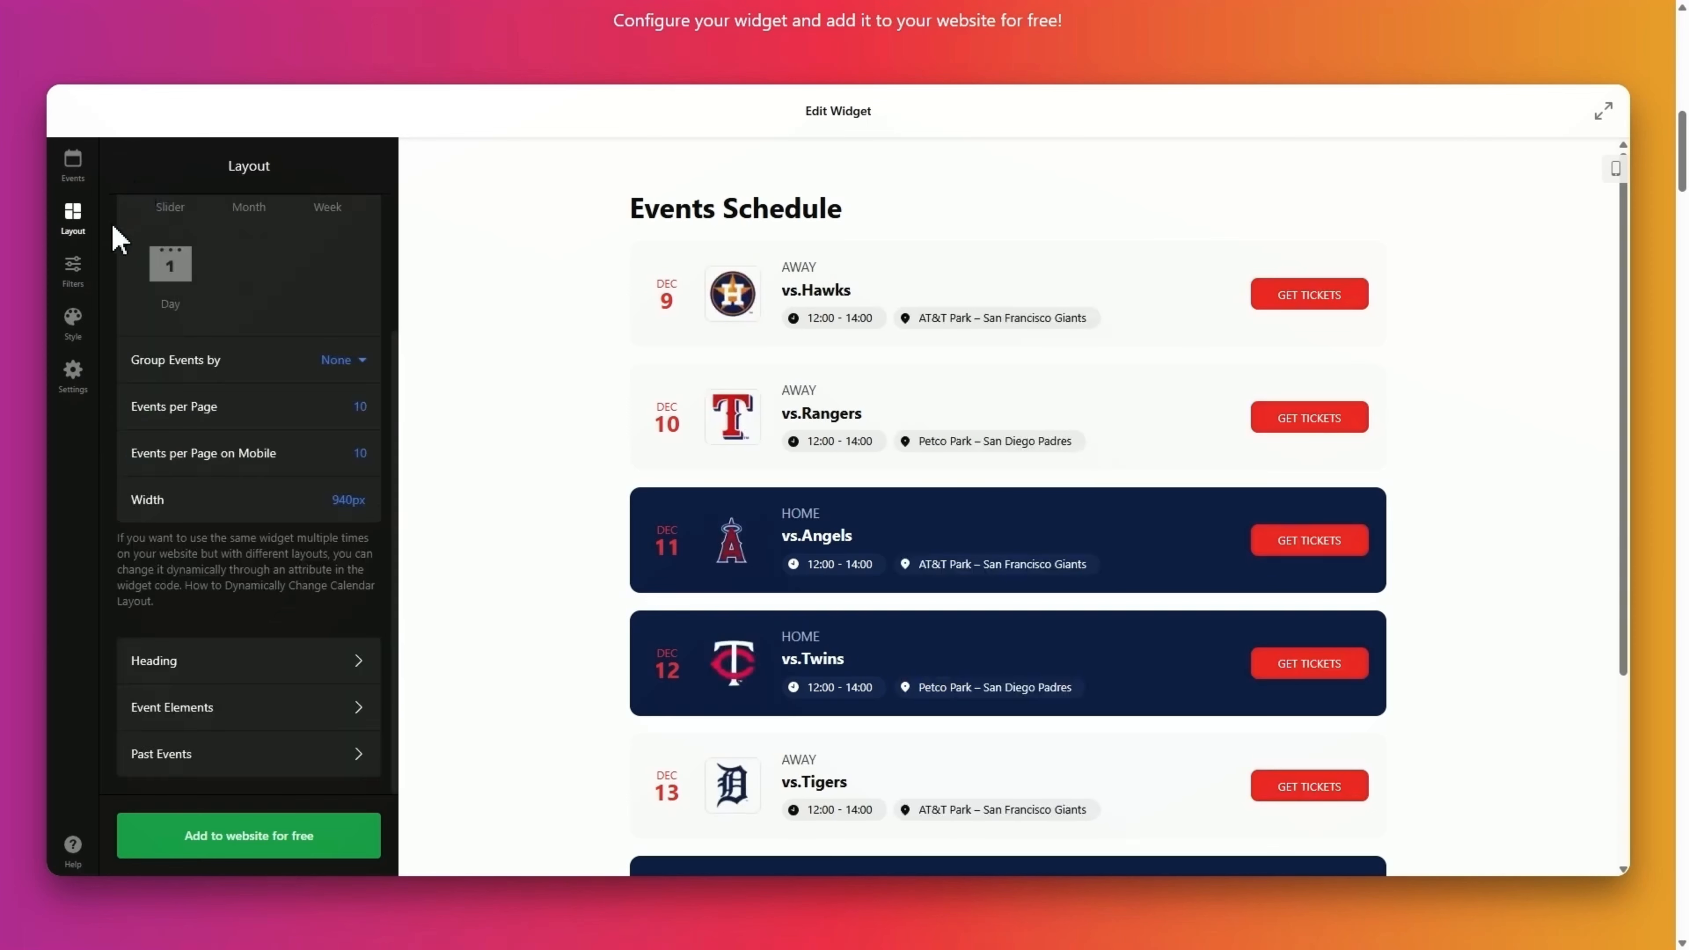
Enable Search, Dates and Venue filters with the Popup filters style.
click(73, 274)
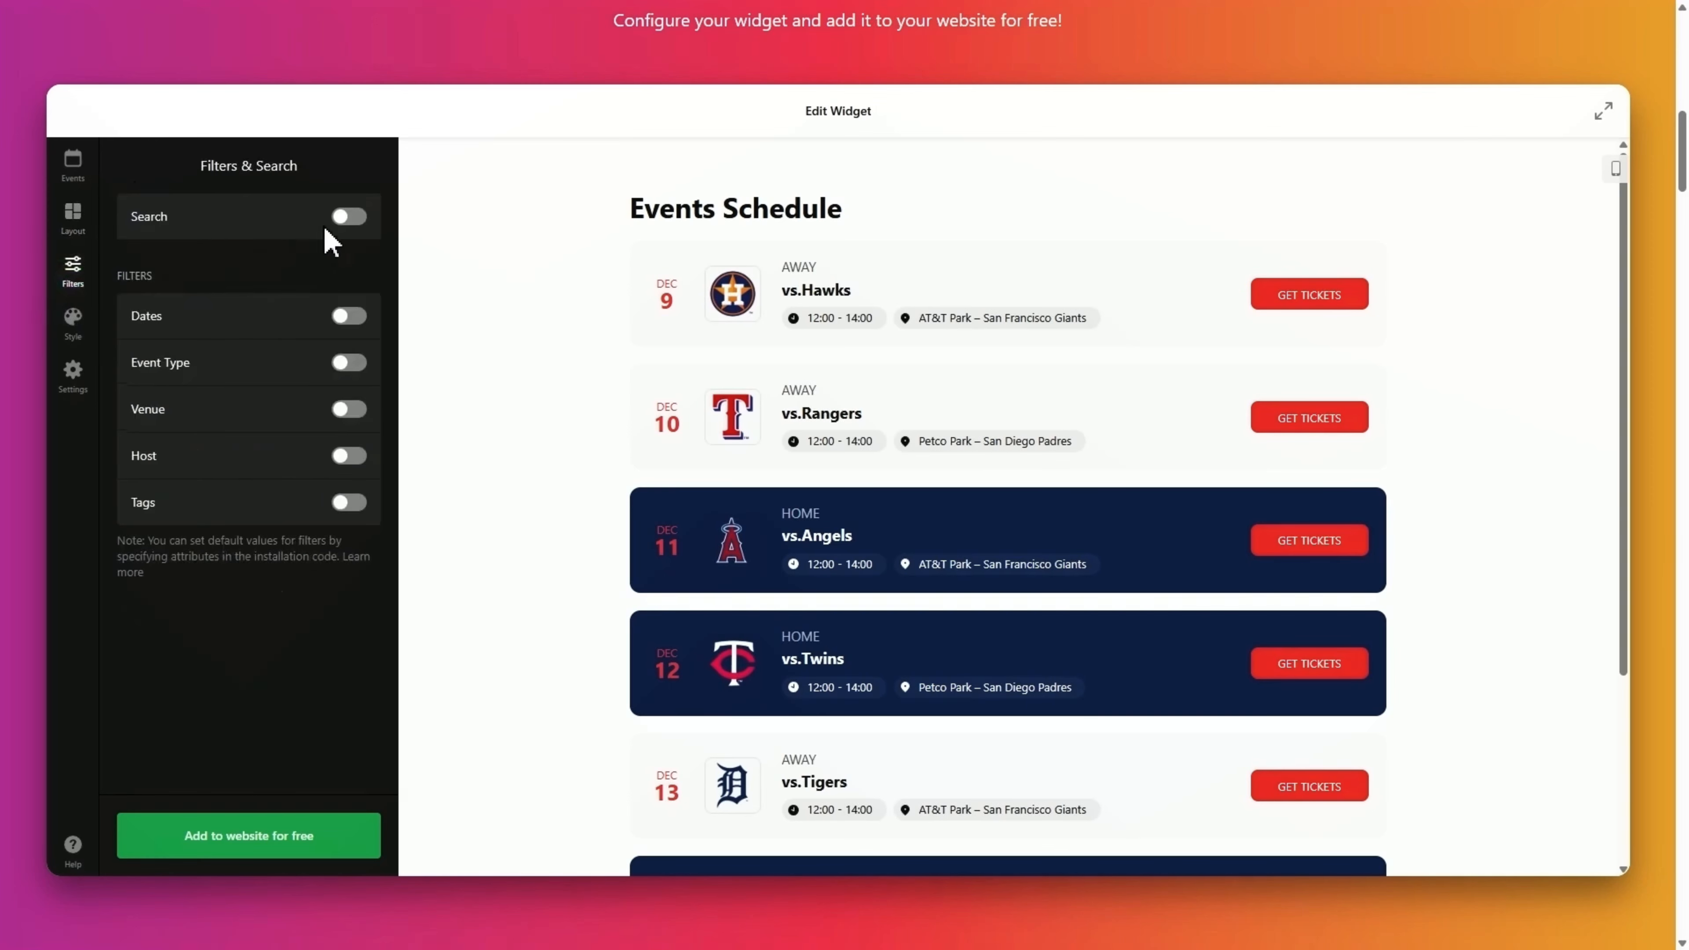
click(347, 217)
click(350, 316)
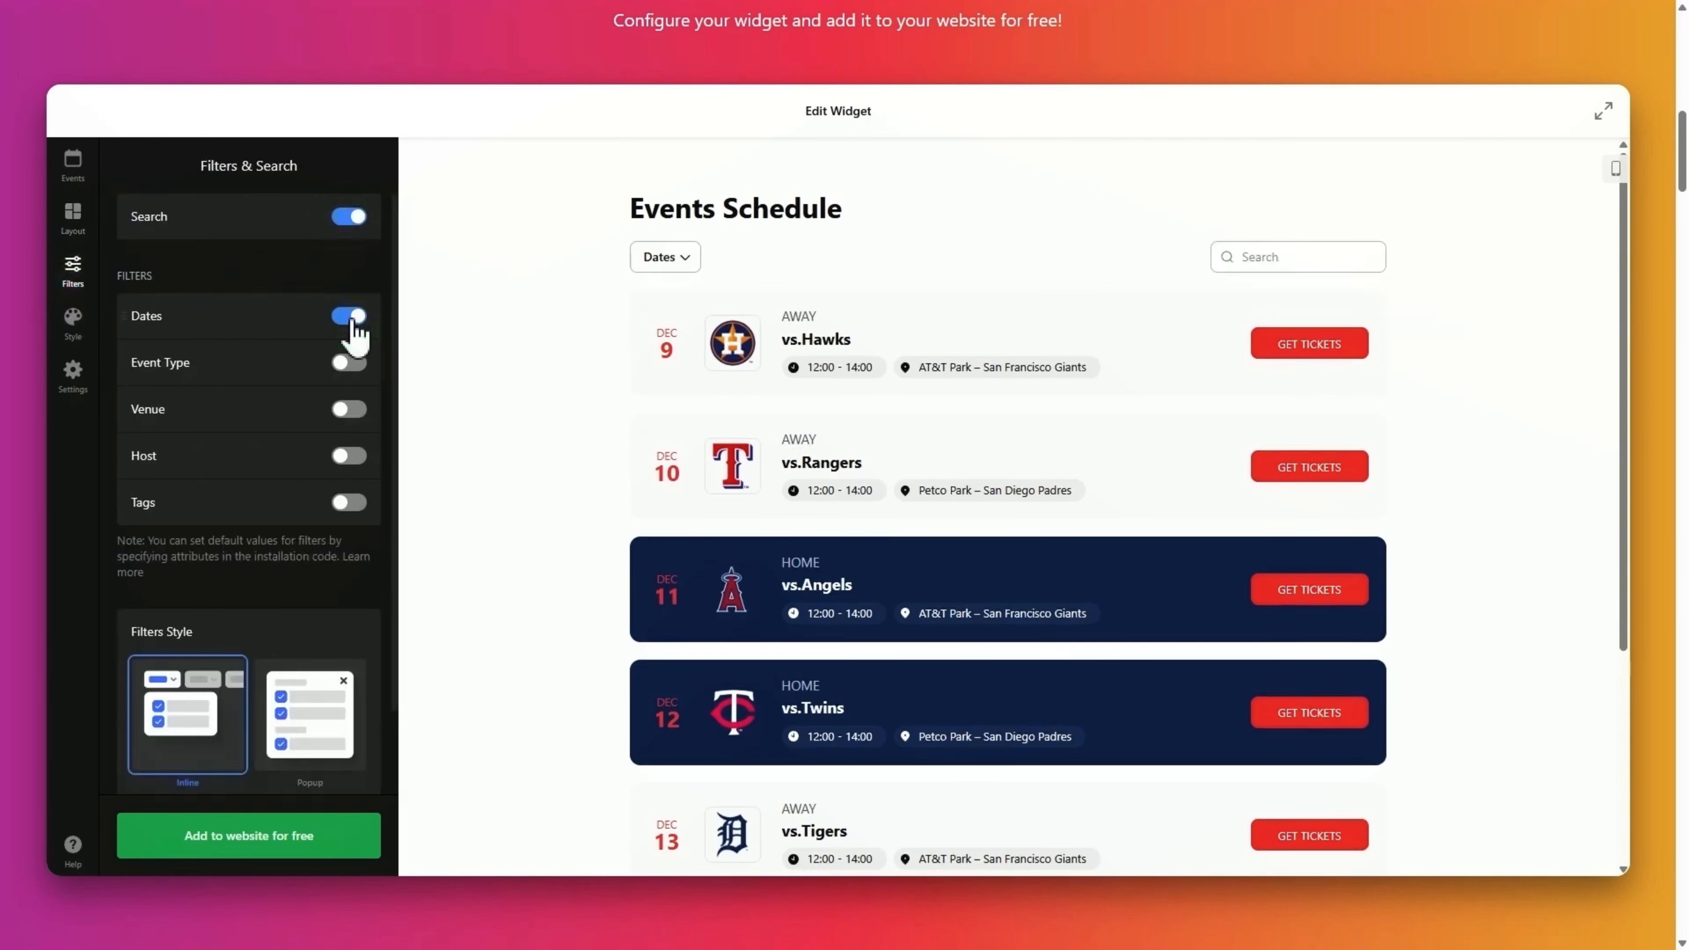
click(350, 408)
click(311, 709)
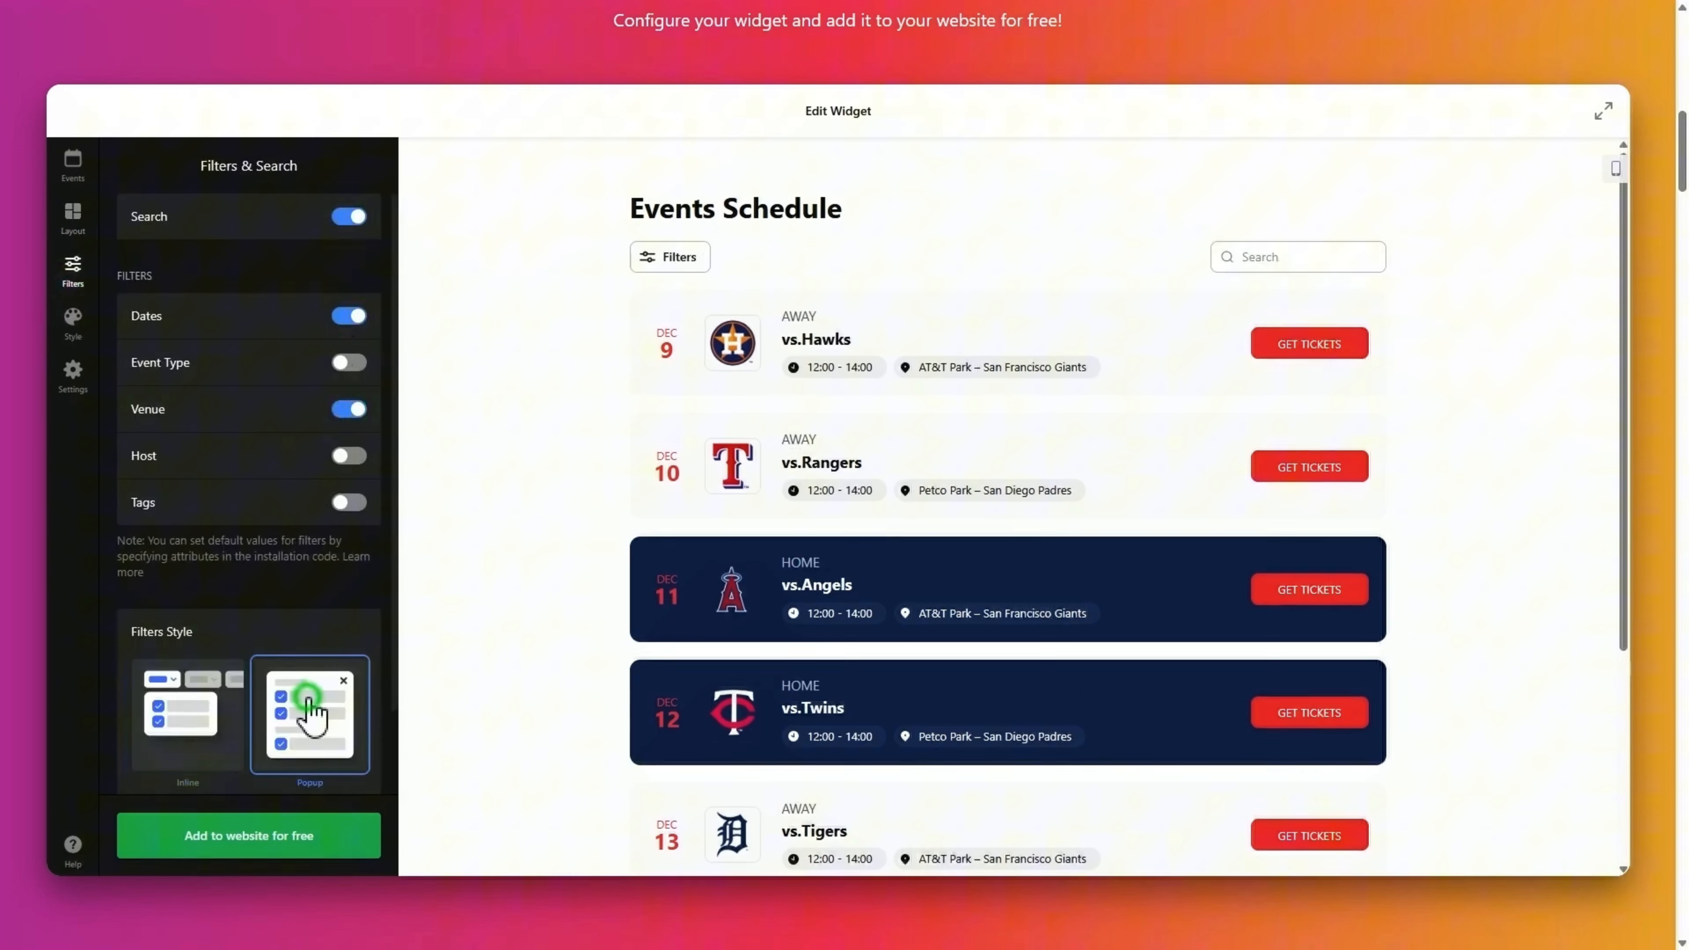
Test the preview filters with Dec 10 and Petco Park, then clear them.
click(698, 266)
click(882, 438)
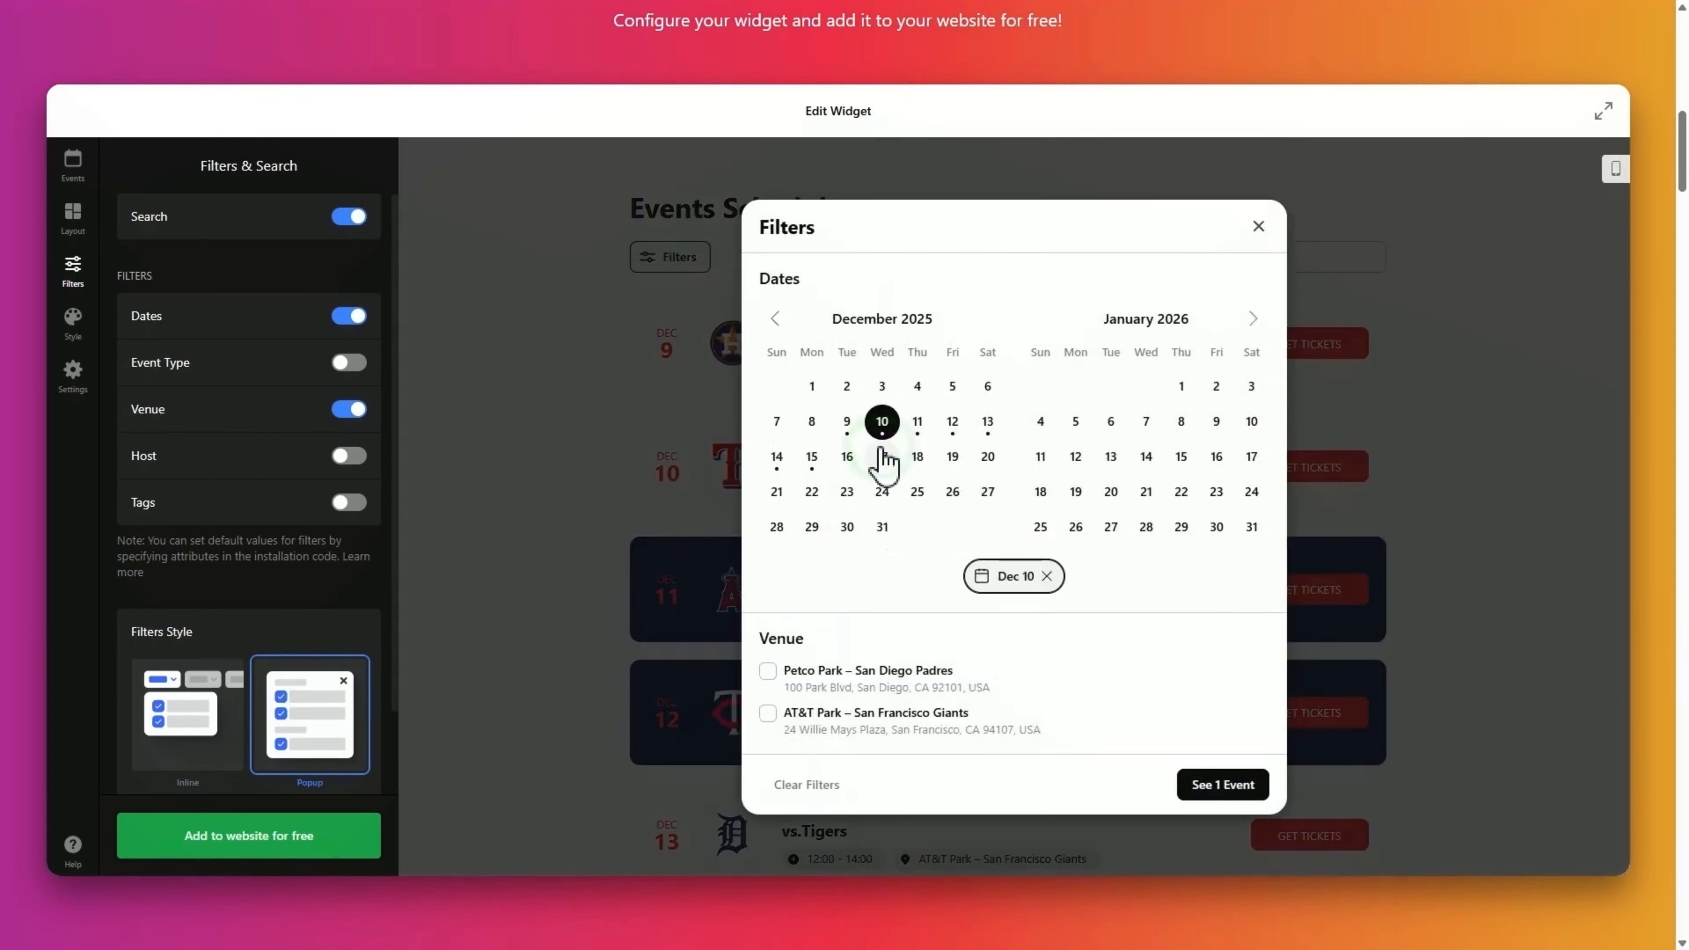
click(768, 671)
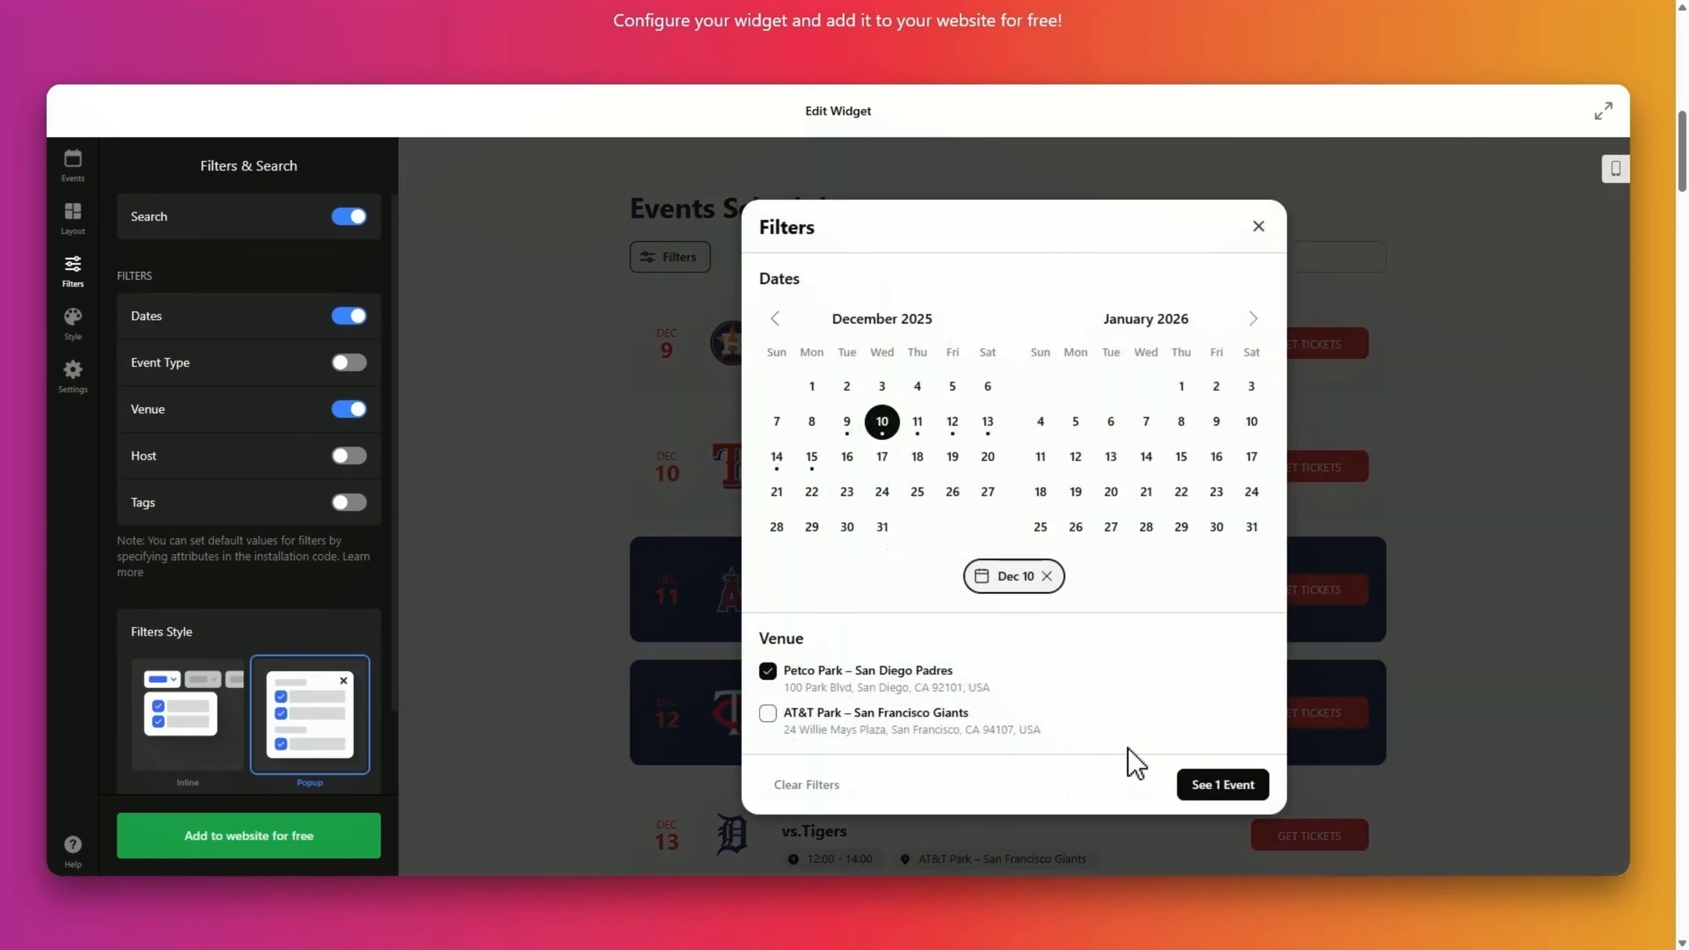
click(1220, 789)
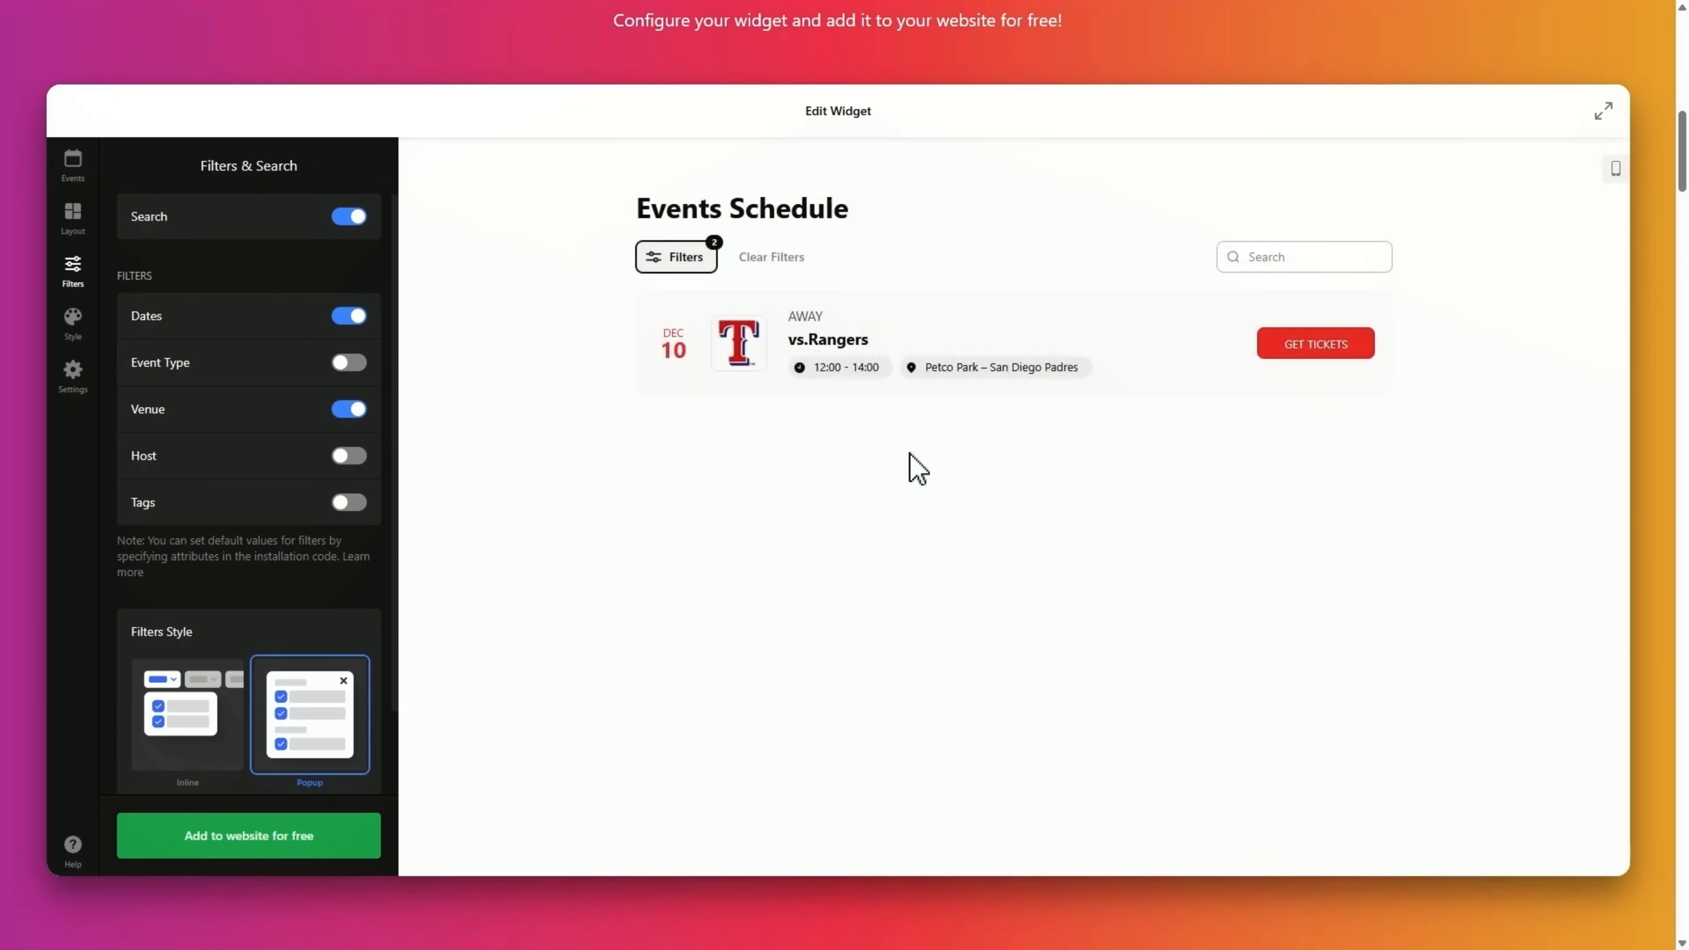
click(770, 260)
scroll(283, 506, down, 2)
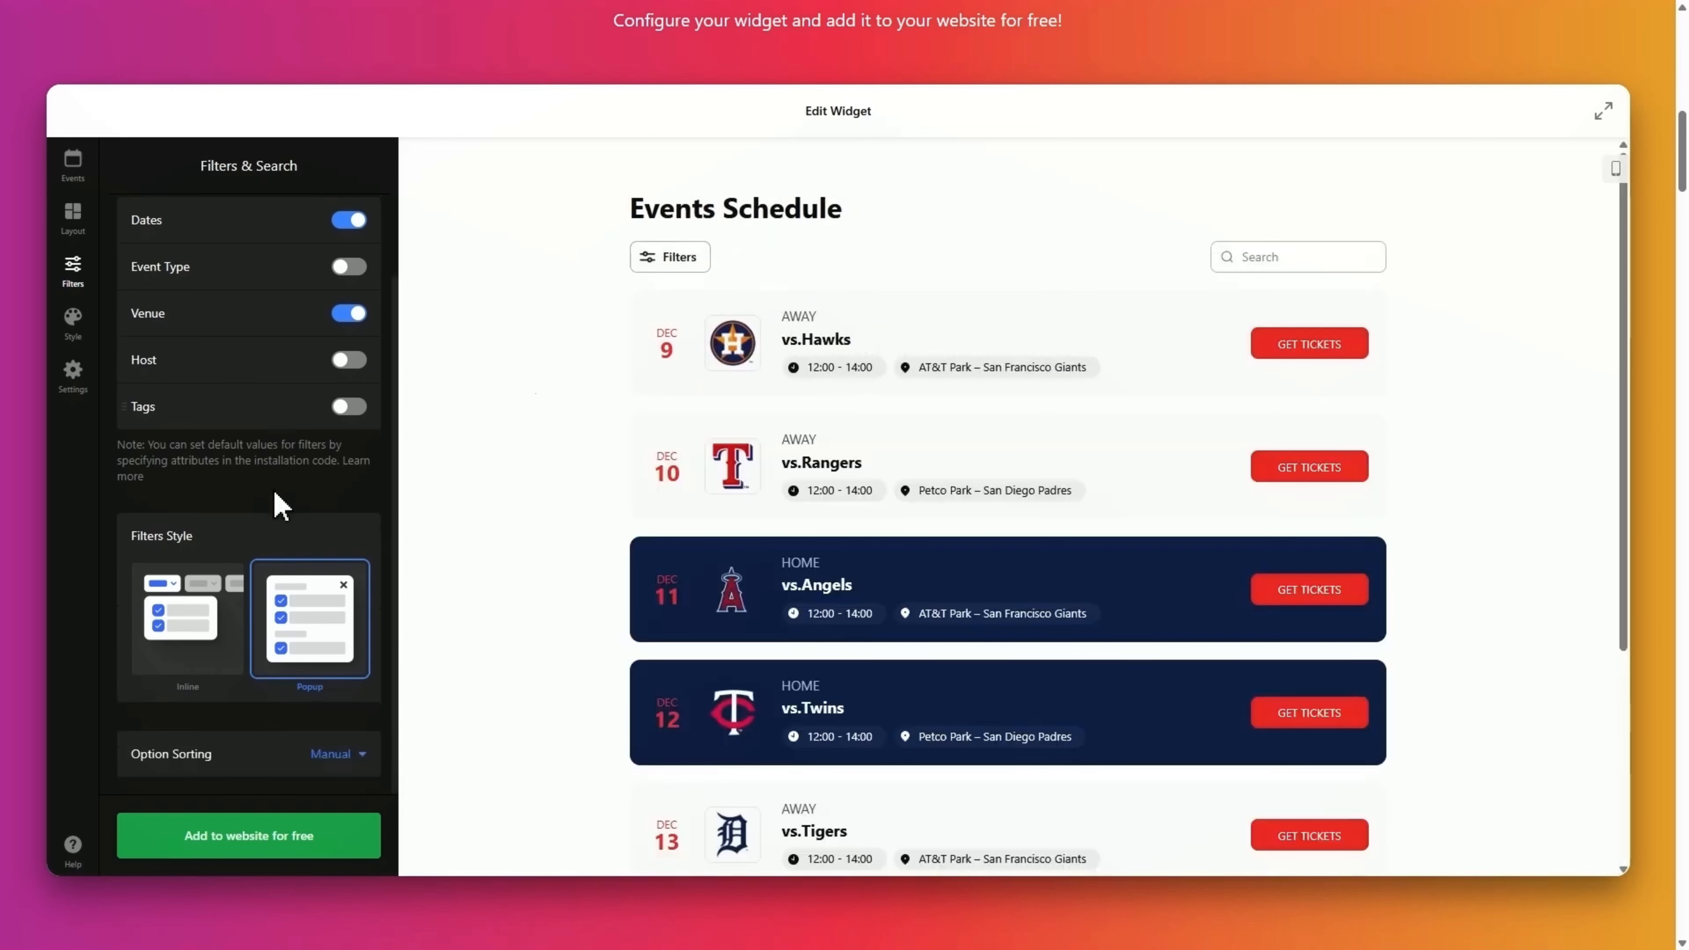
Set the widget background colour to pale yellow.
click(72, 323)
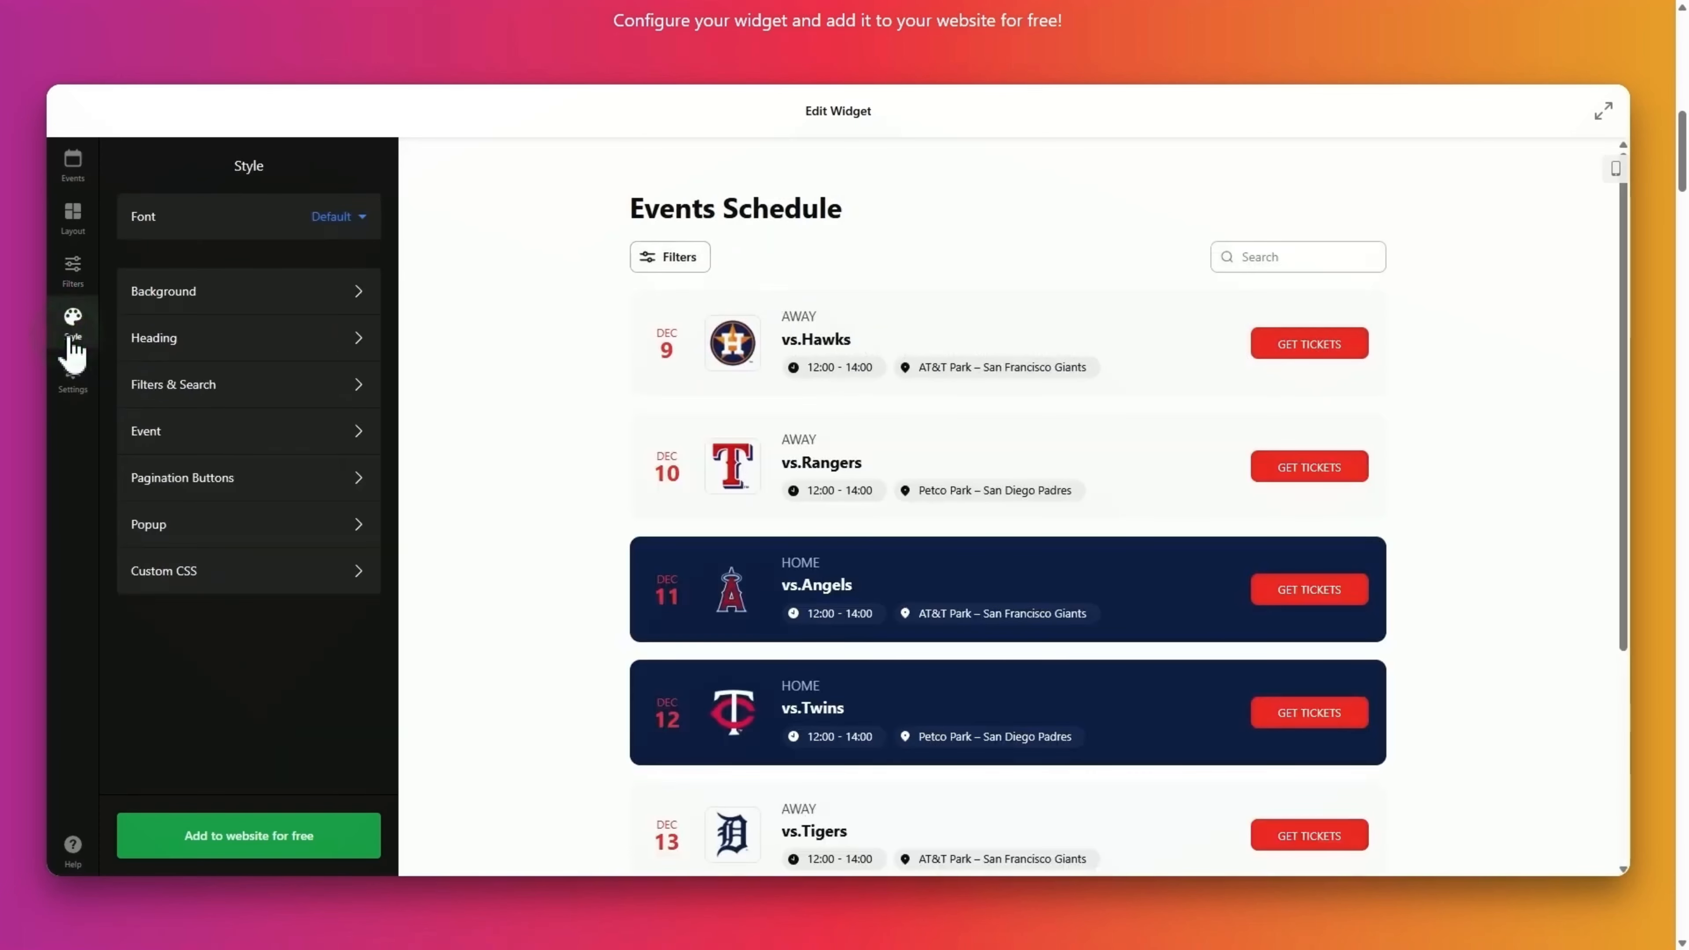
click(320, 303)
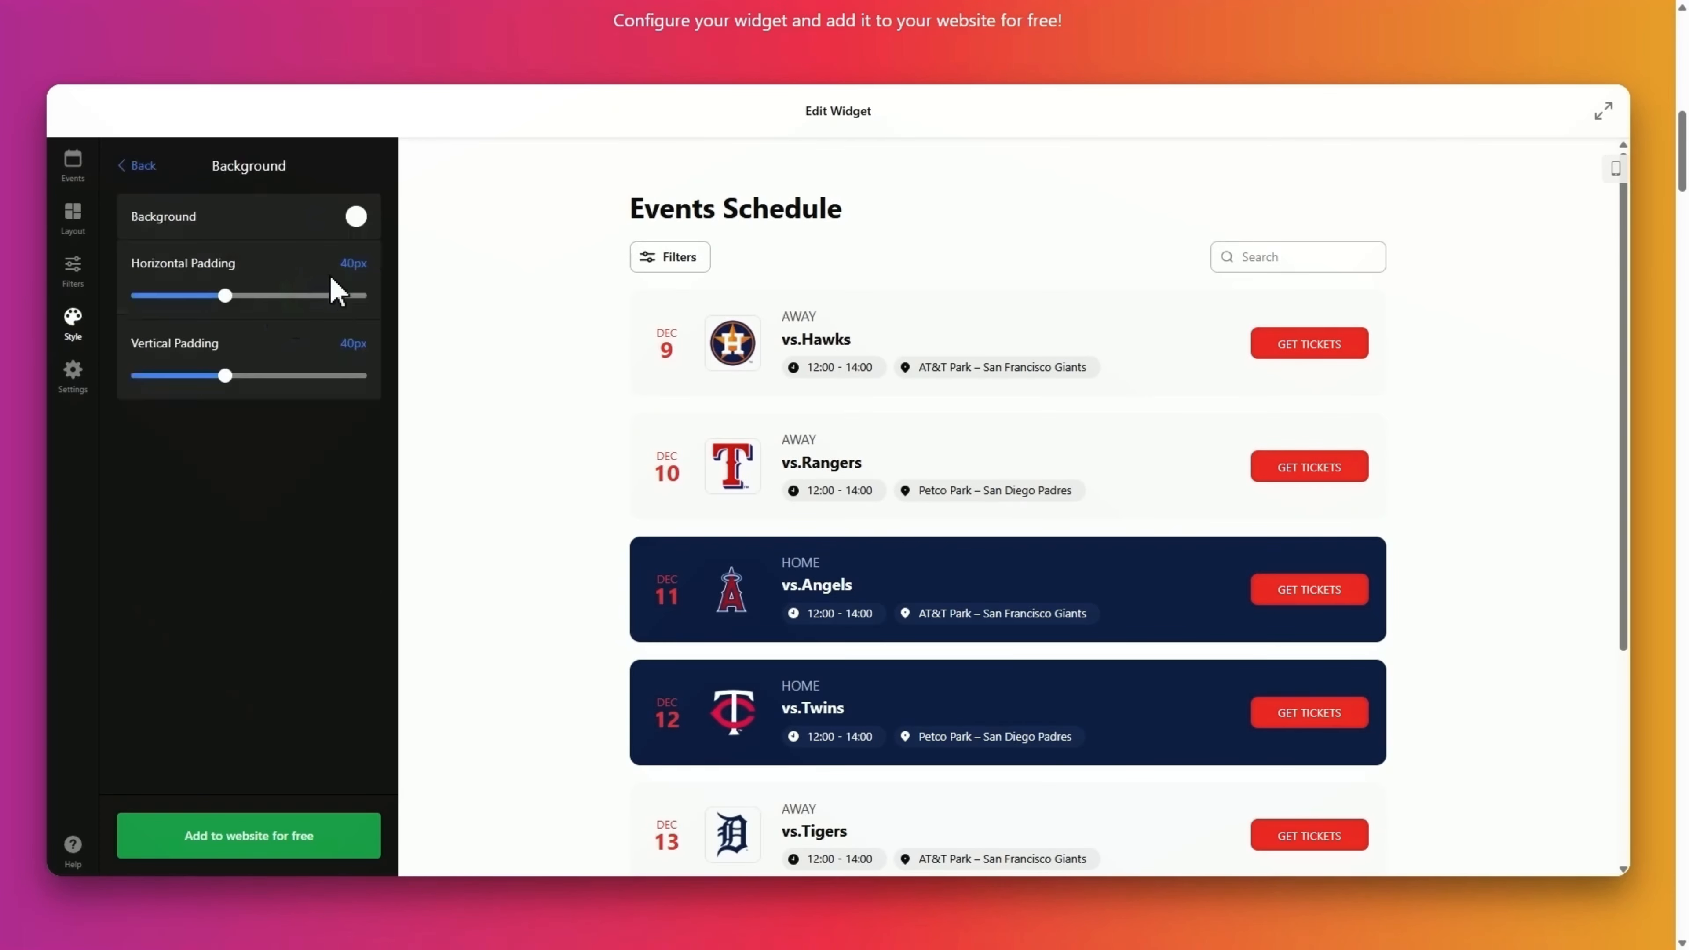
click(356, 217)
click(295, 480)
click(348, 267)
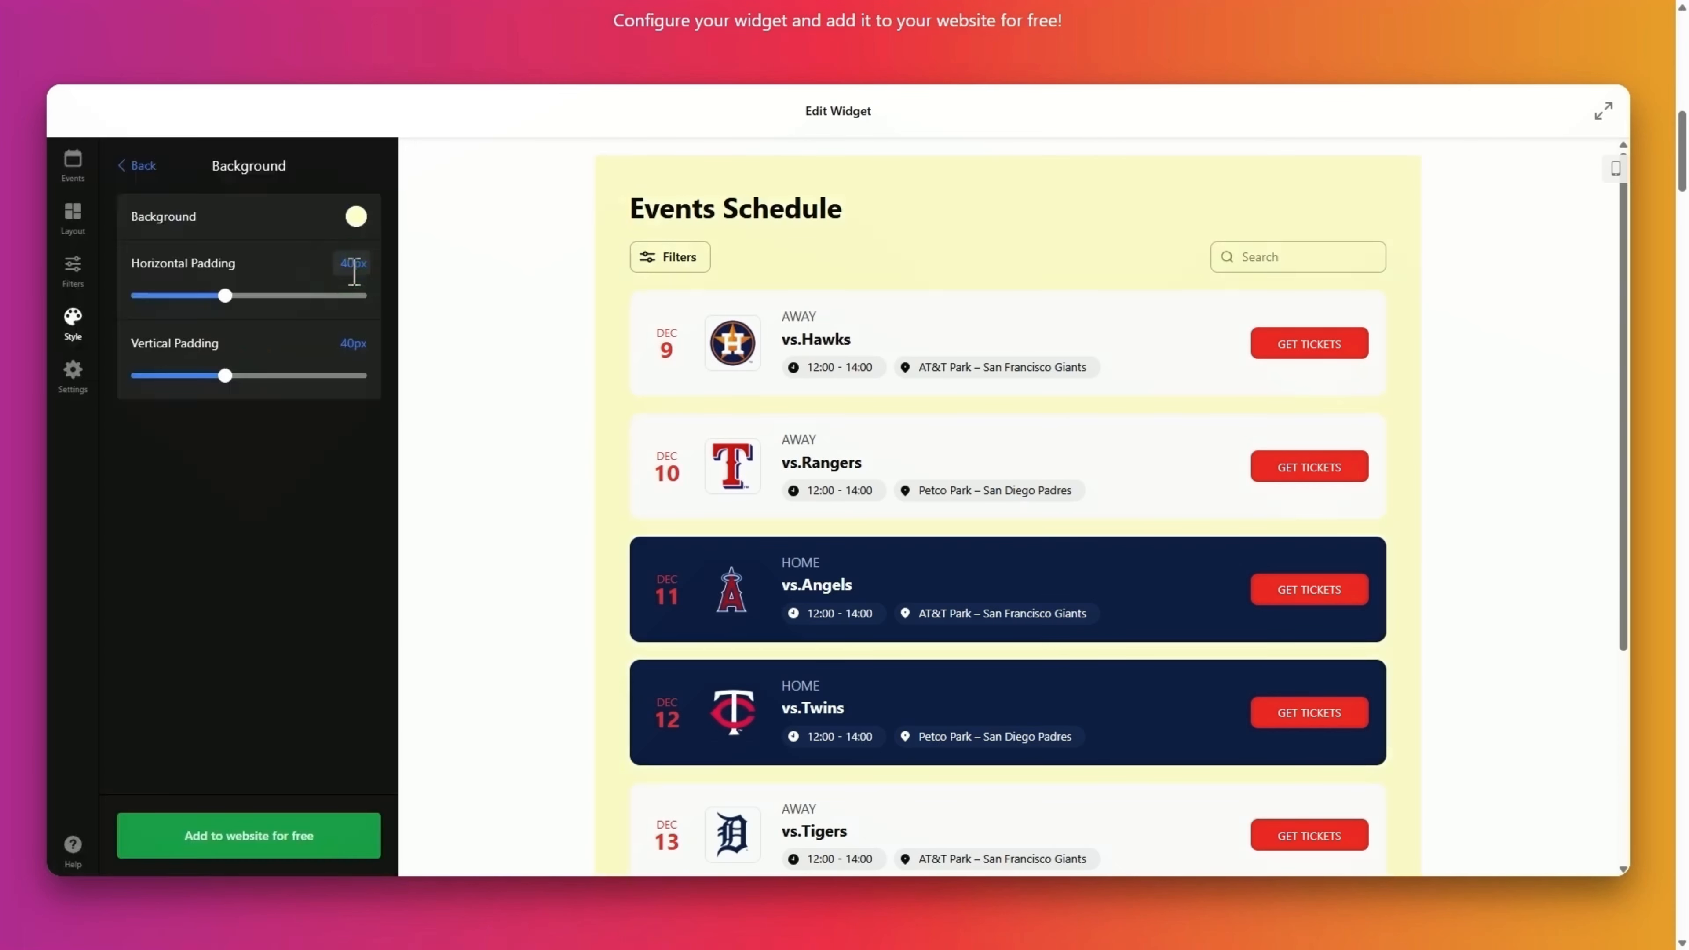
click(141, 166)
Set the event cards to the second Corner Radius option.
click(283, 432)
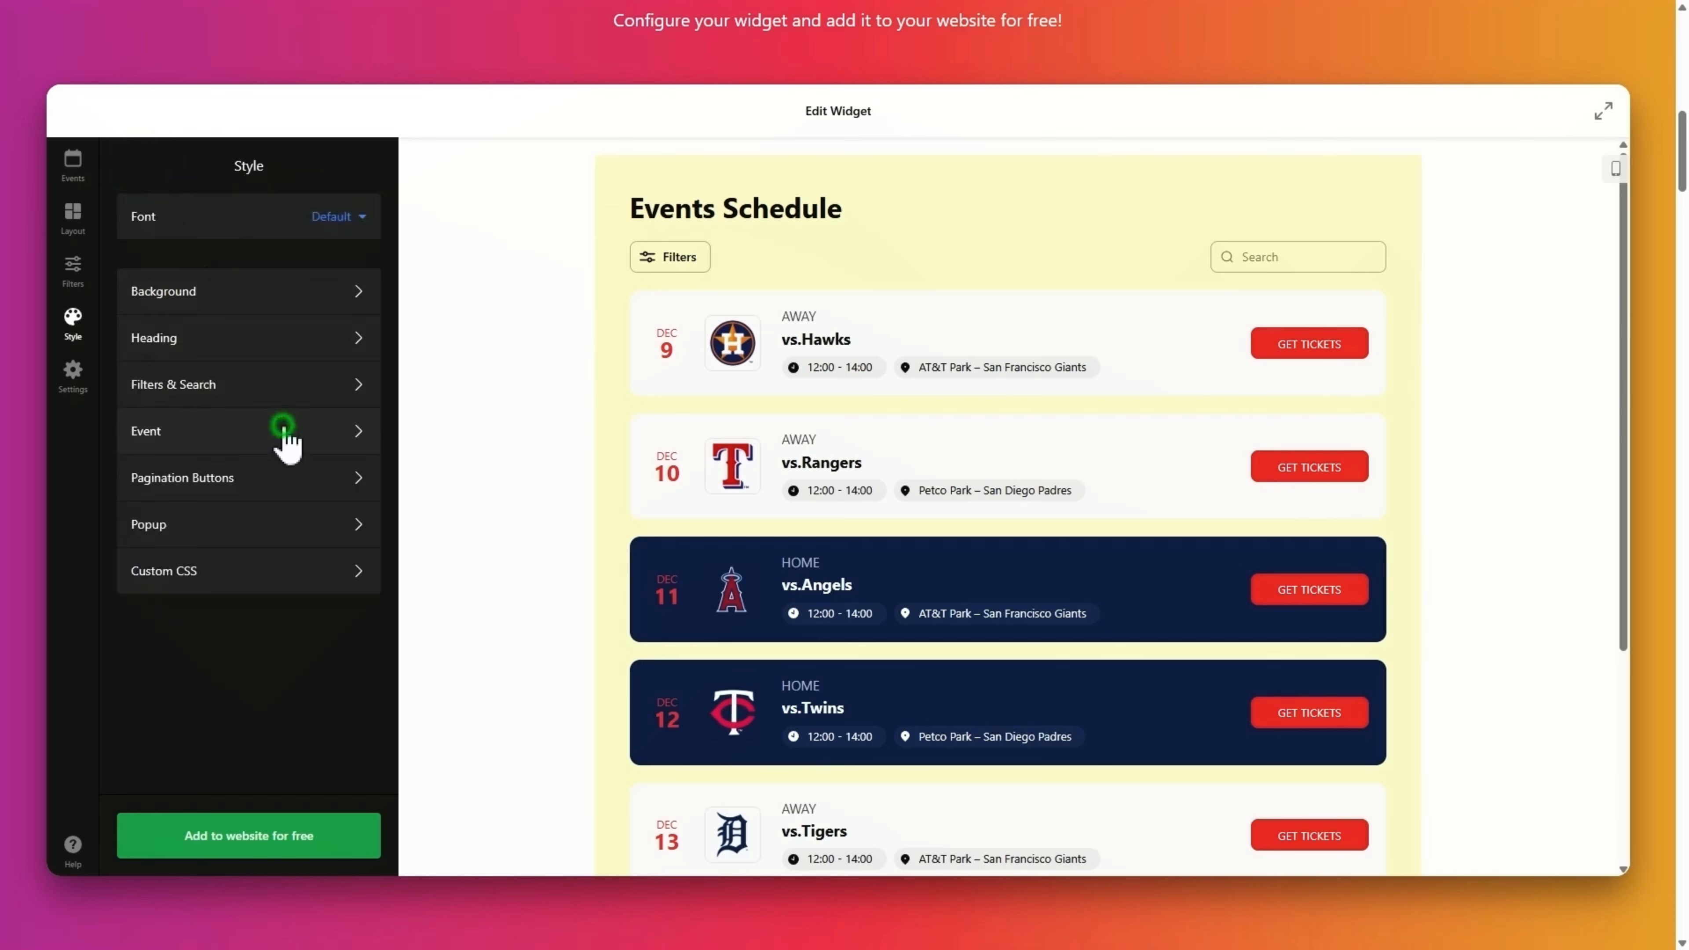
click(329, 544)
click(305, 544)
click(141, 168)
In Settings, preview the vs.Hawks event popup and review the Popup Elements options.
click(73, 381)
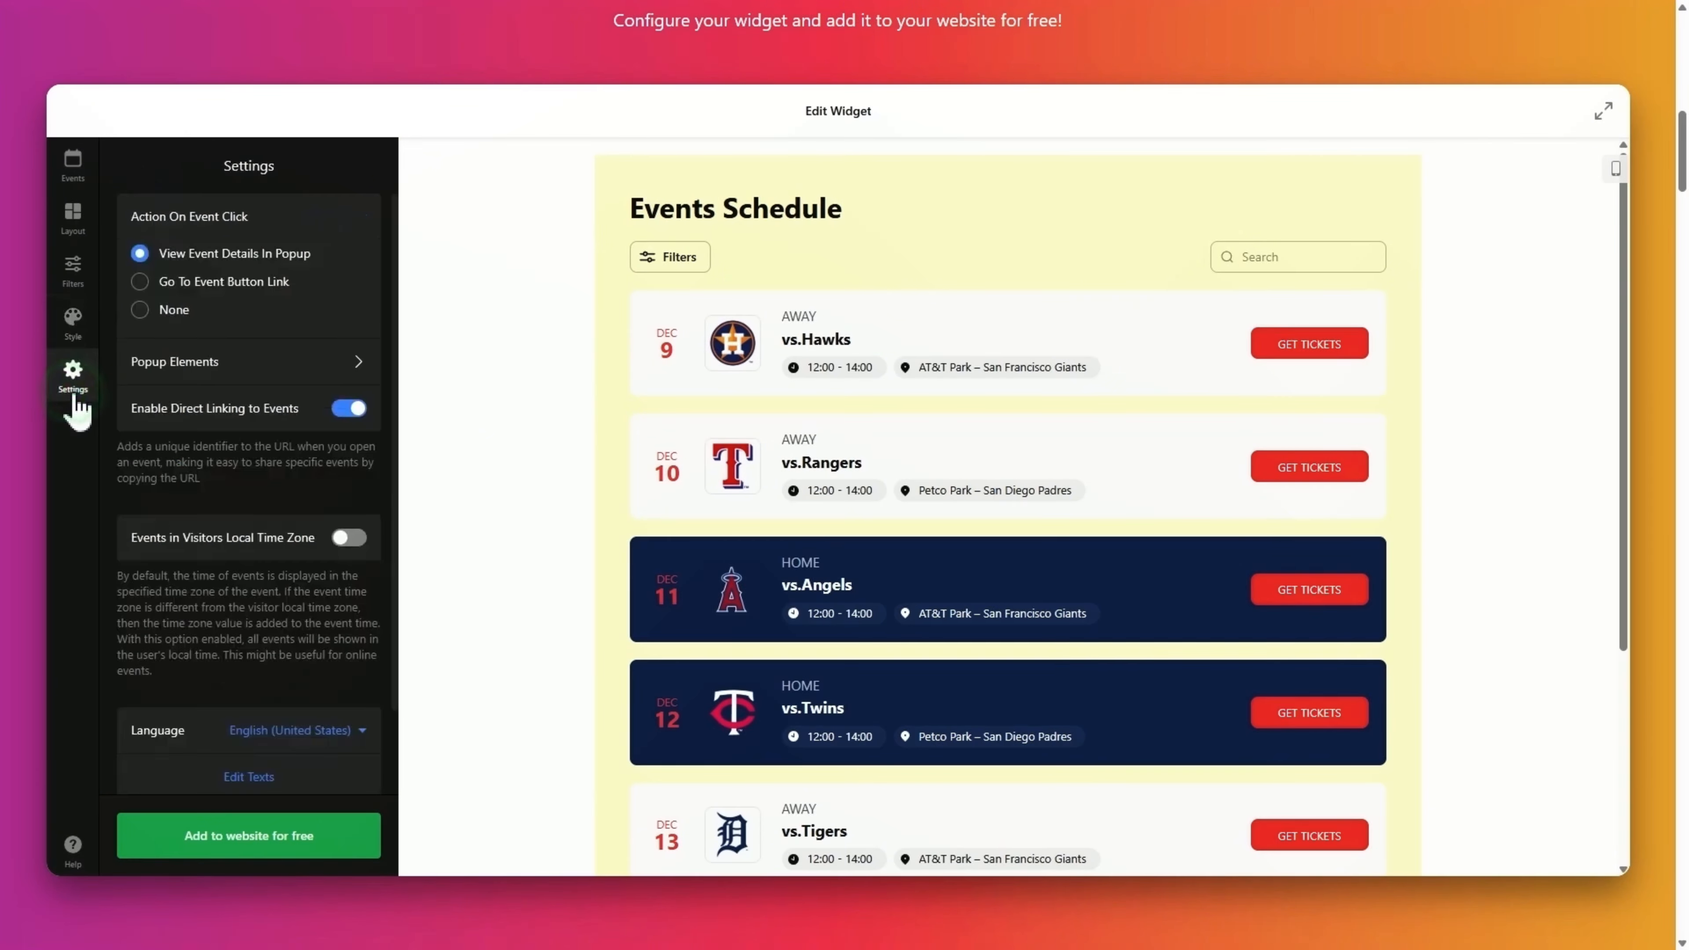
click(962, 346)
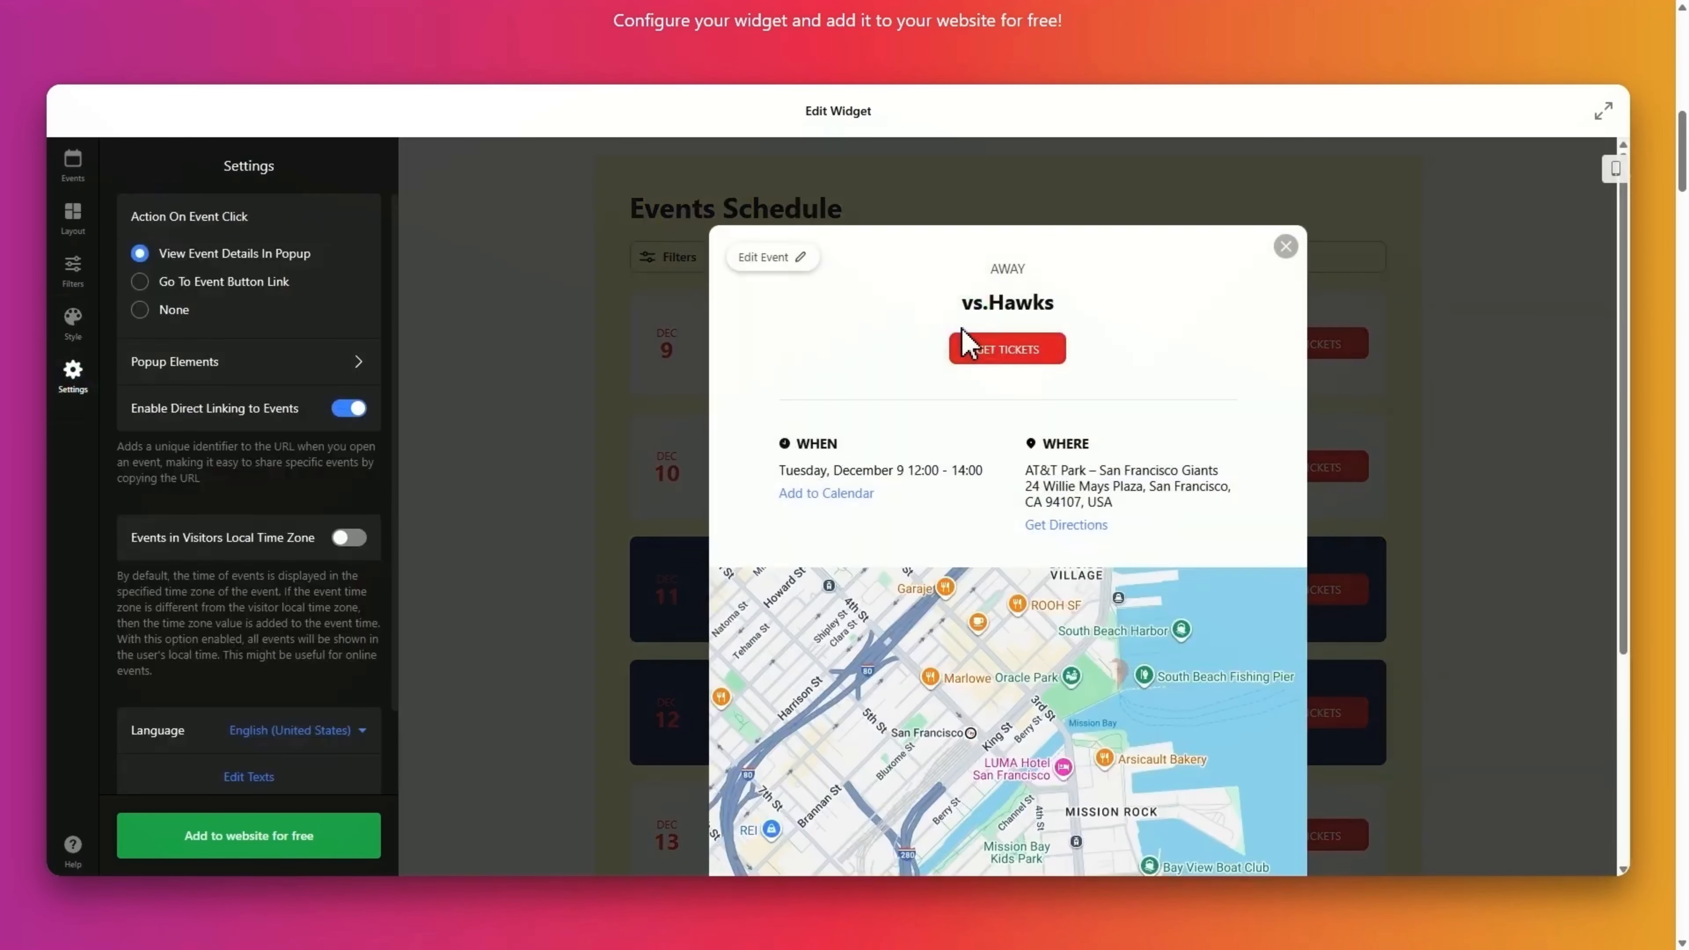
click(1285, 248)
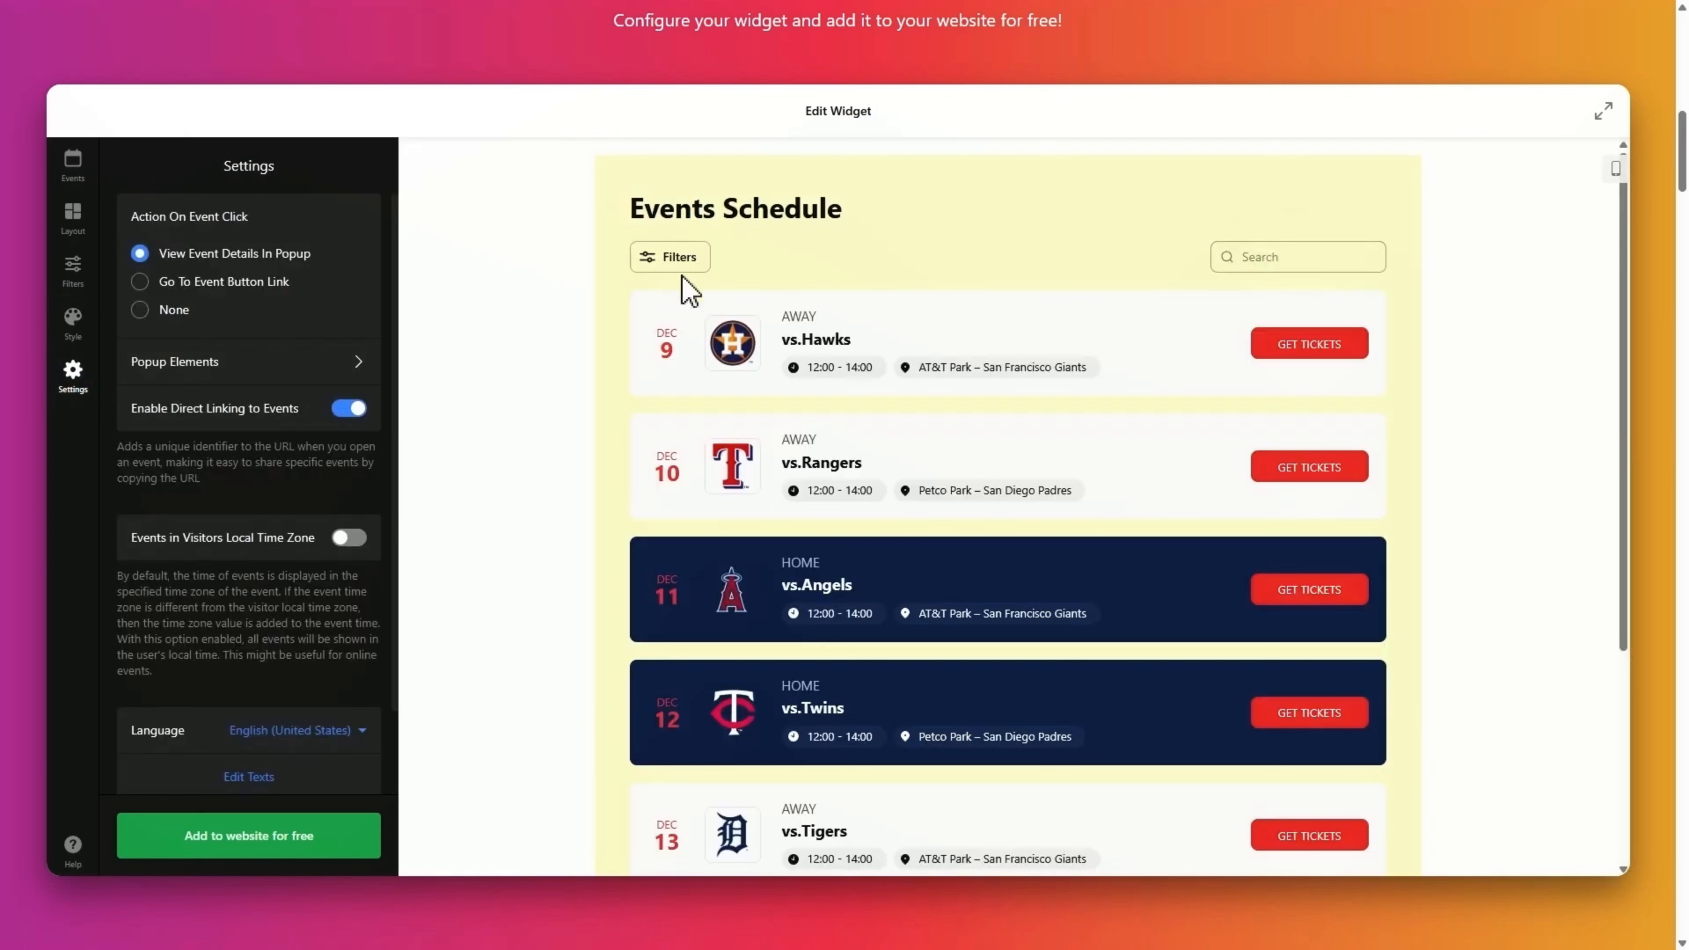
click(325, 365)
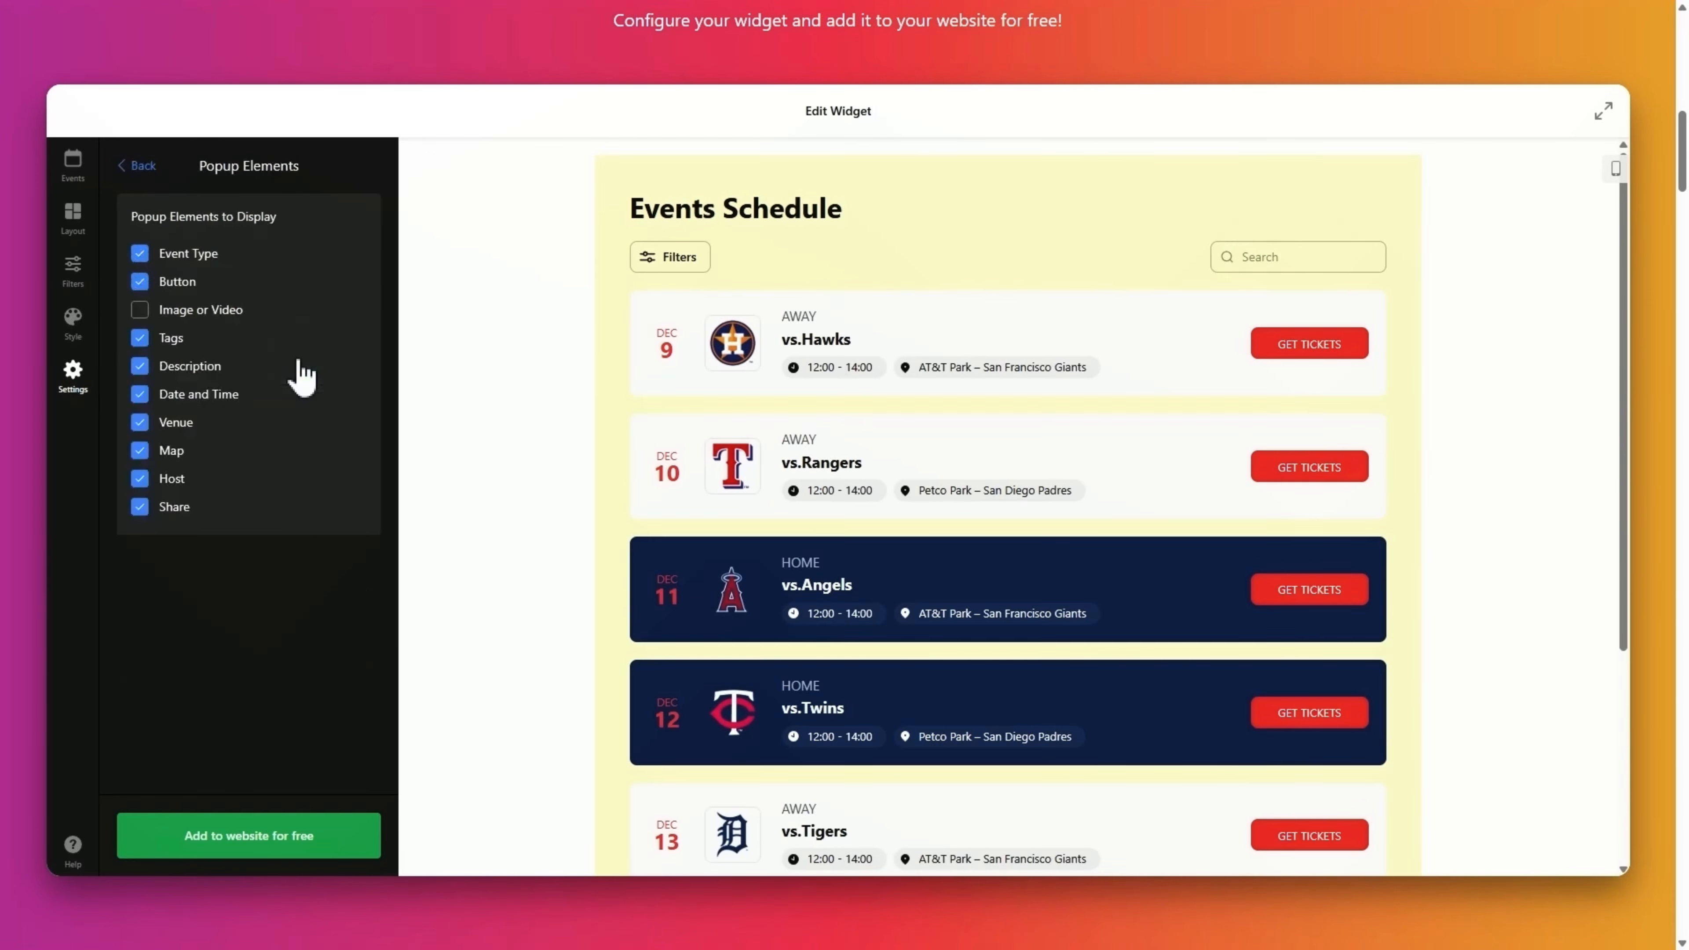
click(145, 171)
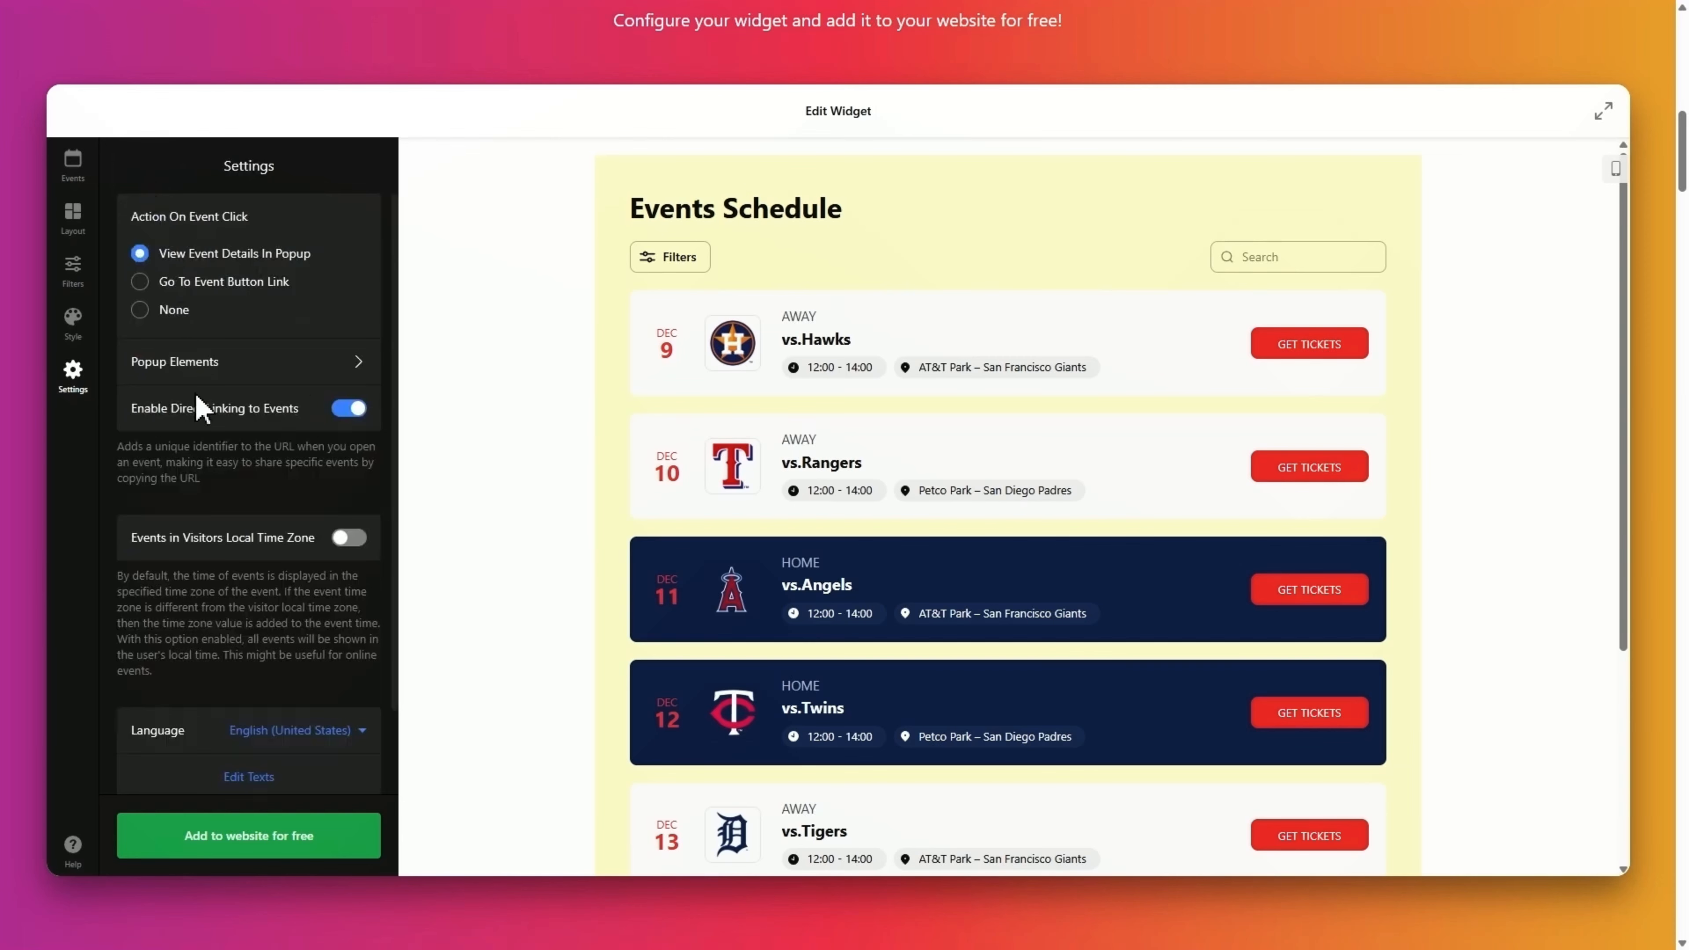
Save the widget, sign up with an e-mail and password, and publish on the Free plan.
click(247, 839)
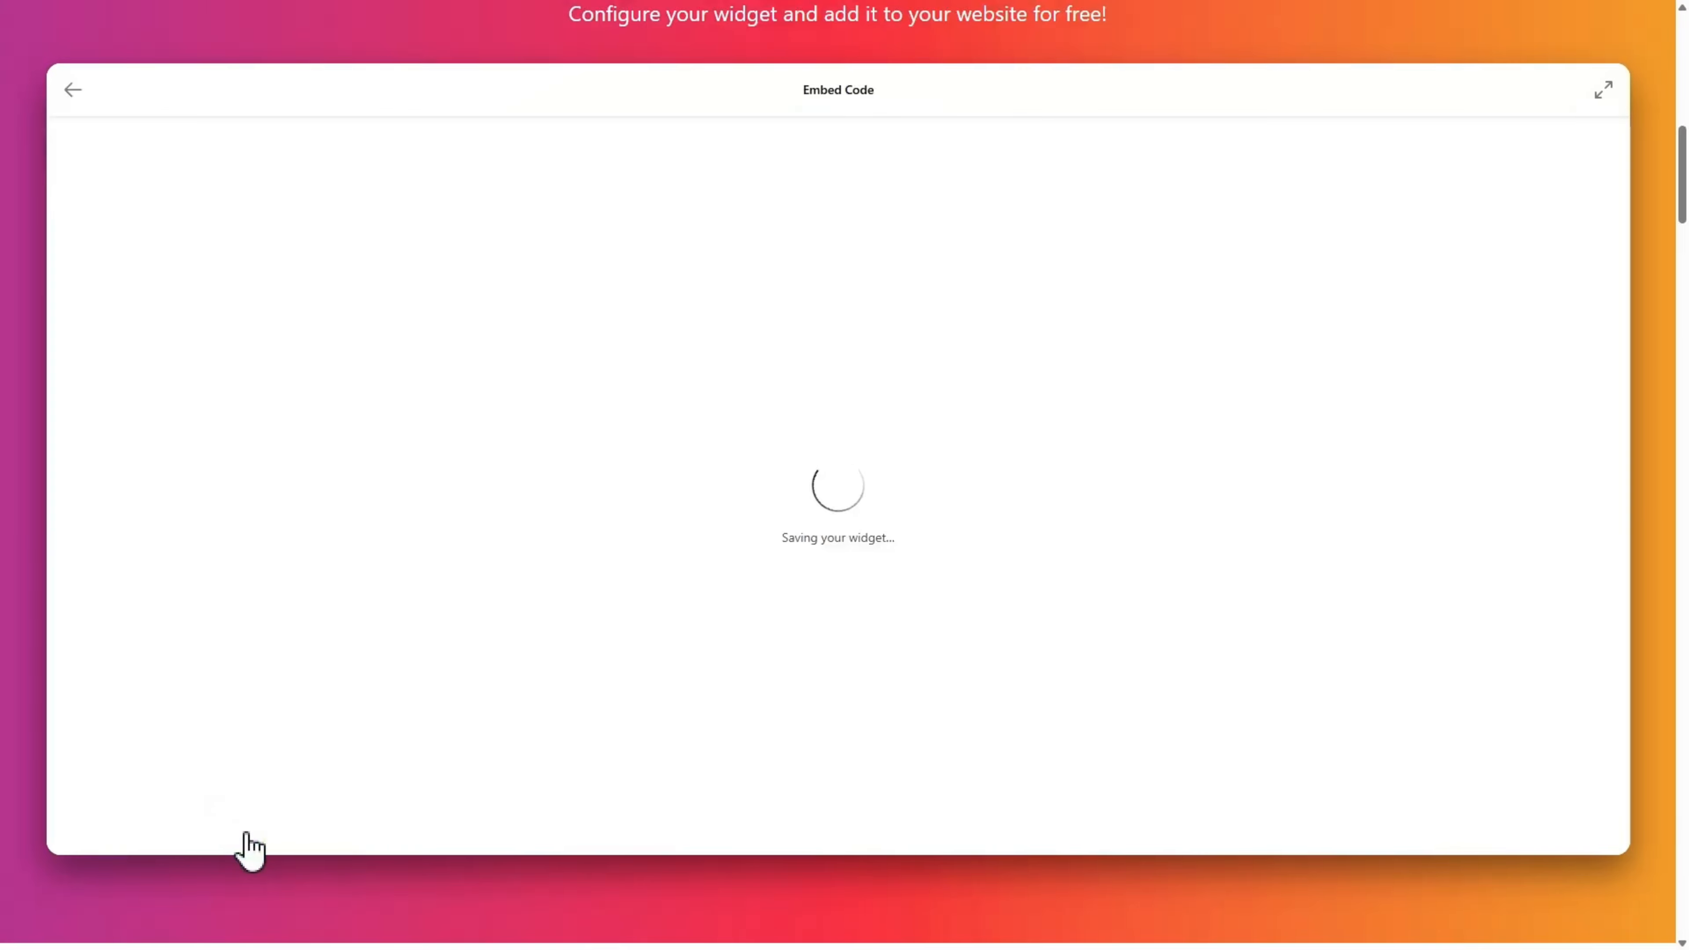
click(840, 574)
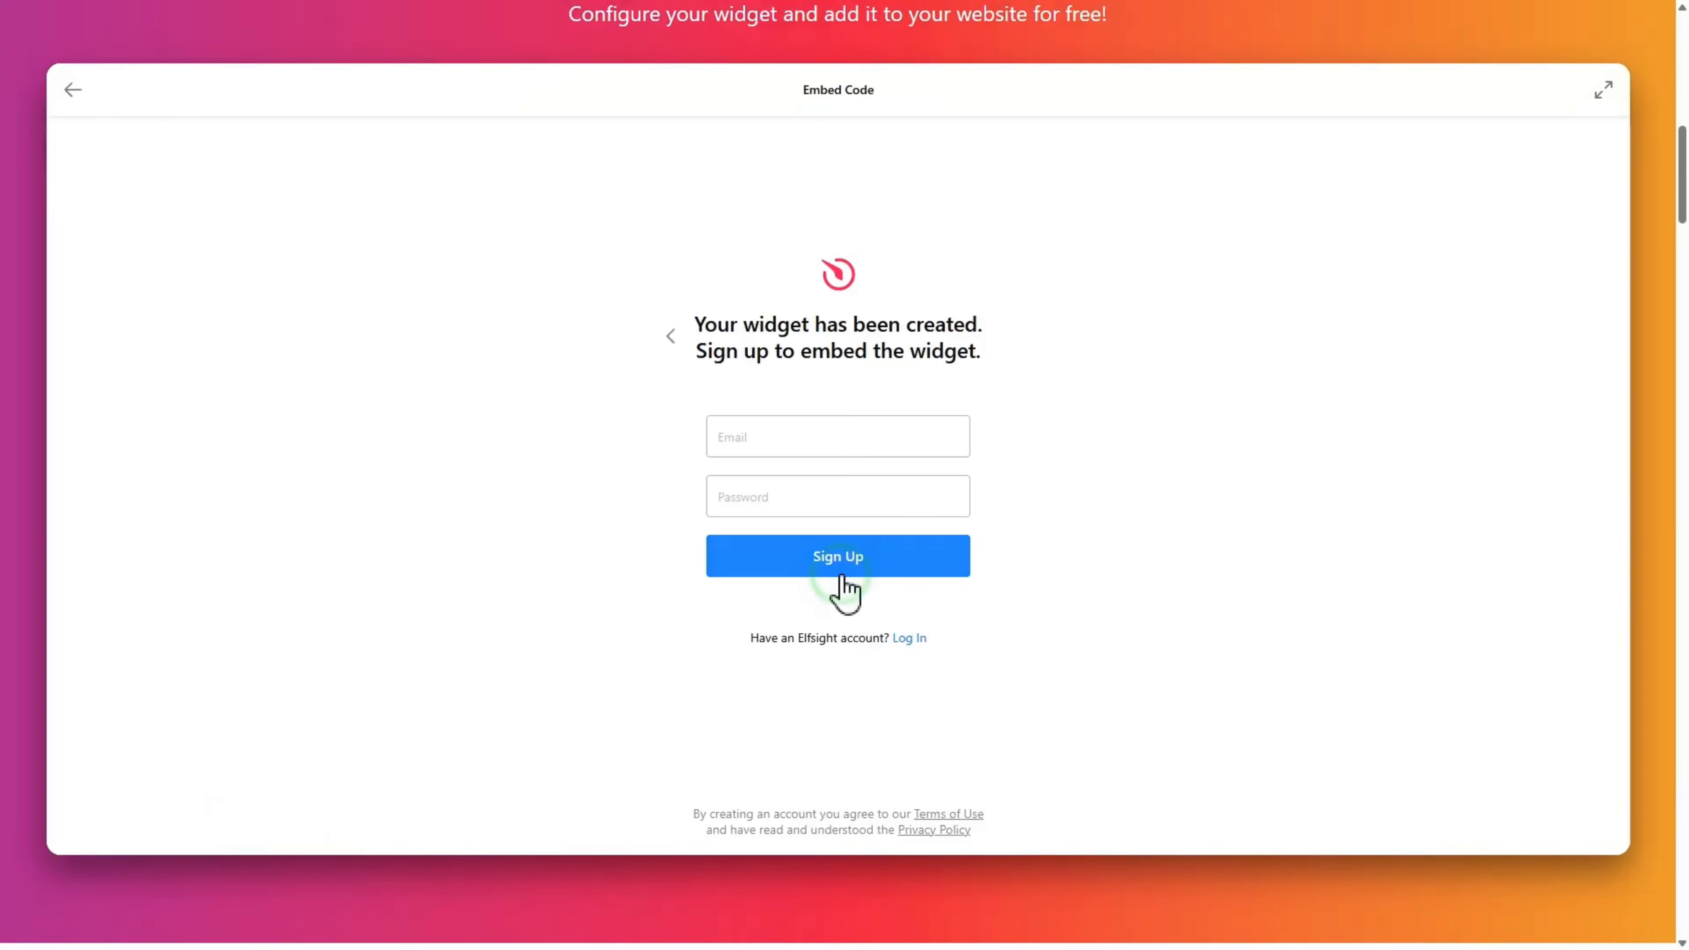
click(924, 436)
key(Tab)
text(••••••••••)
click(837, 572)
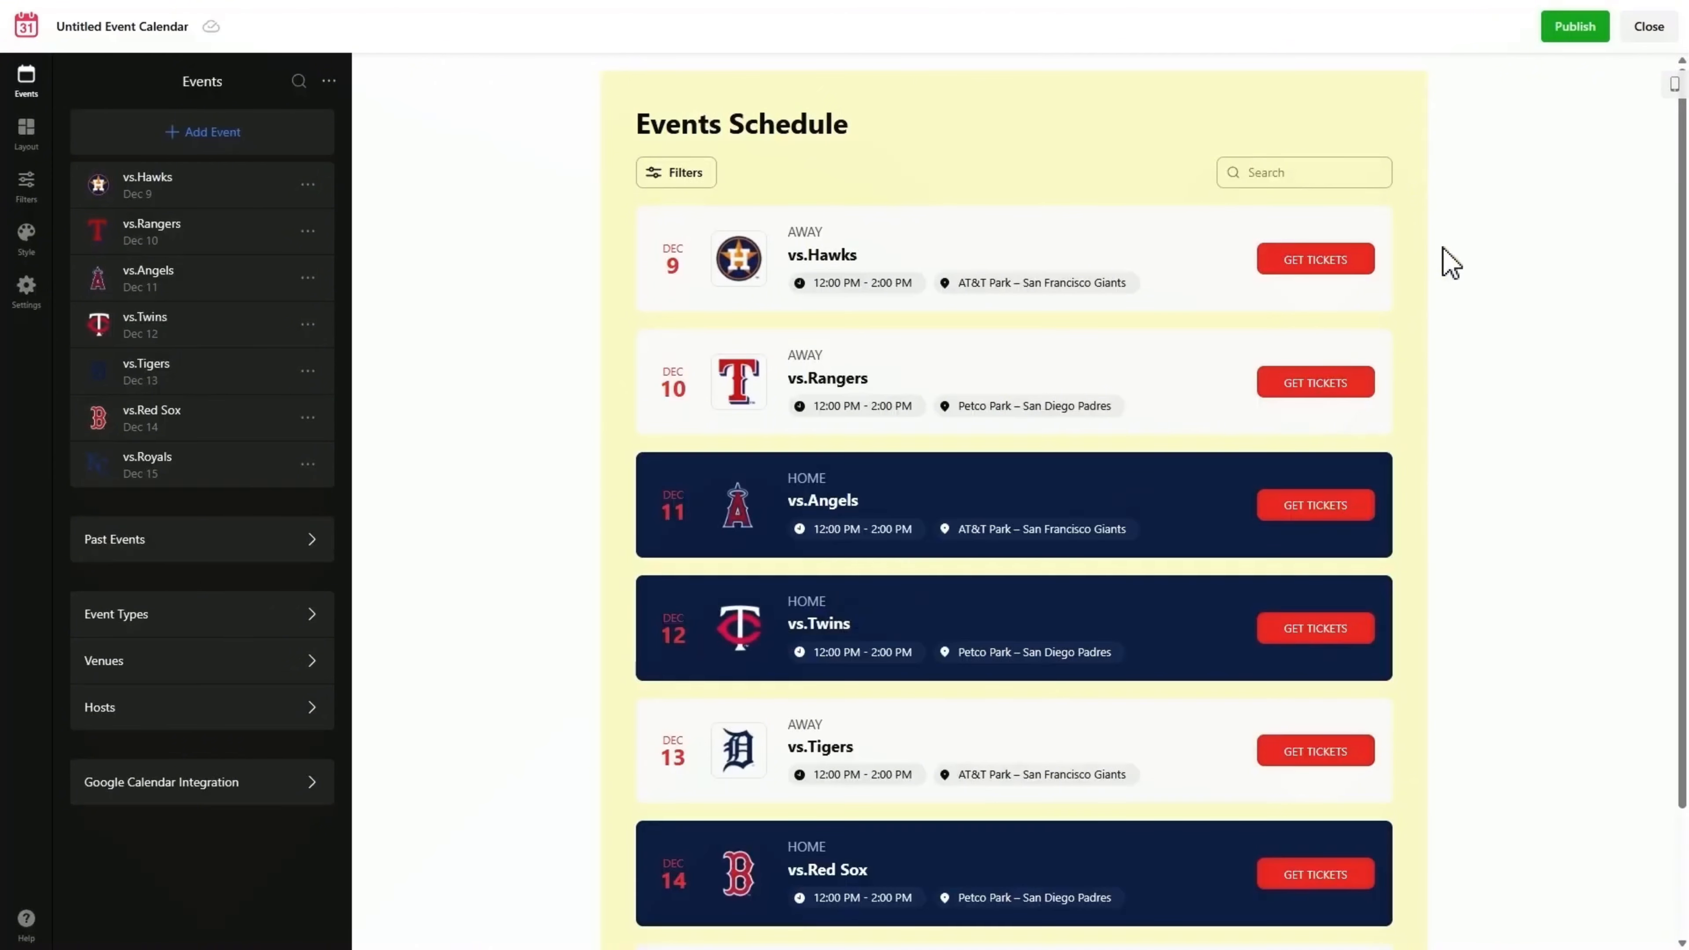
click(1572, 32)
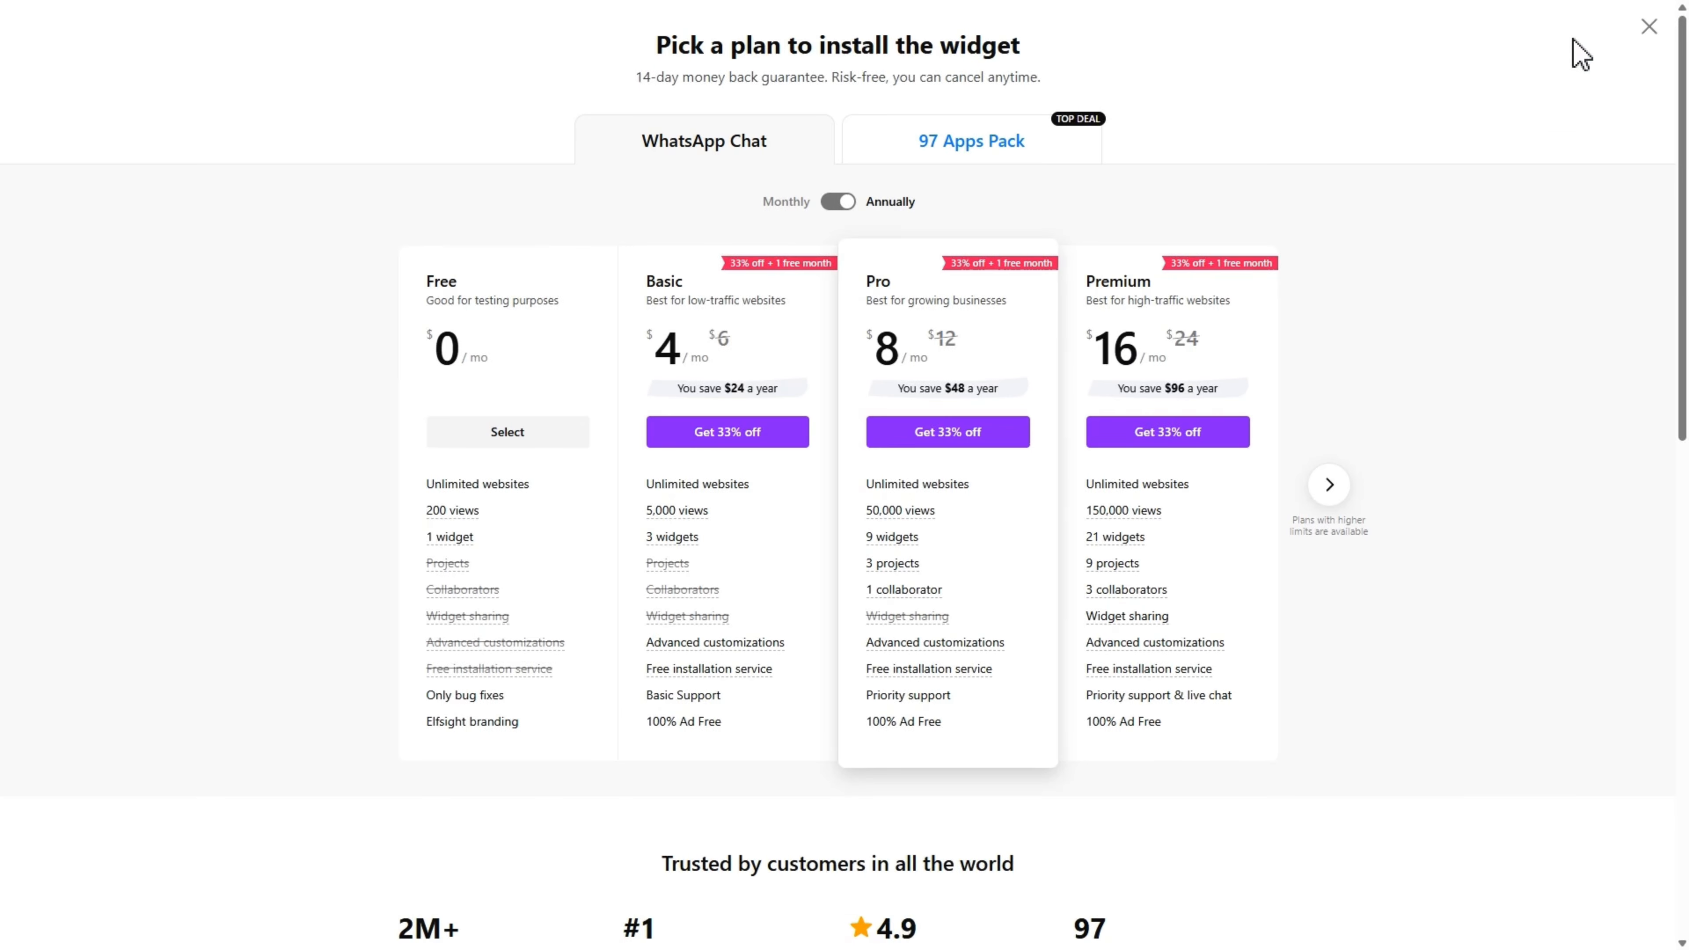
click(506, 443)
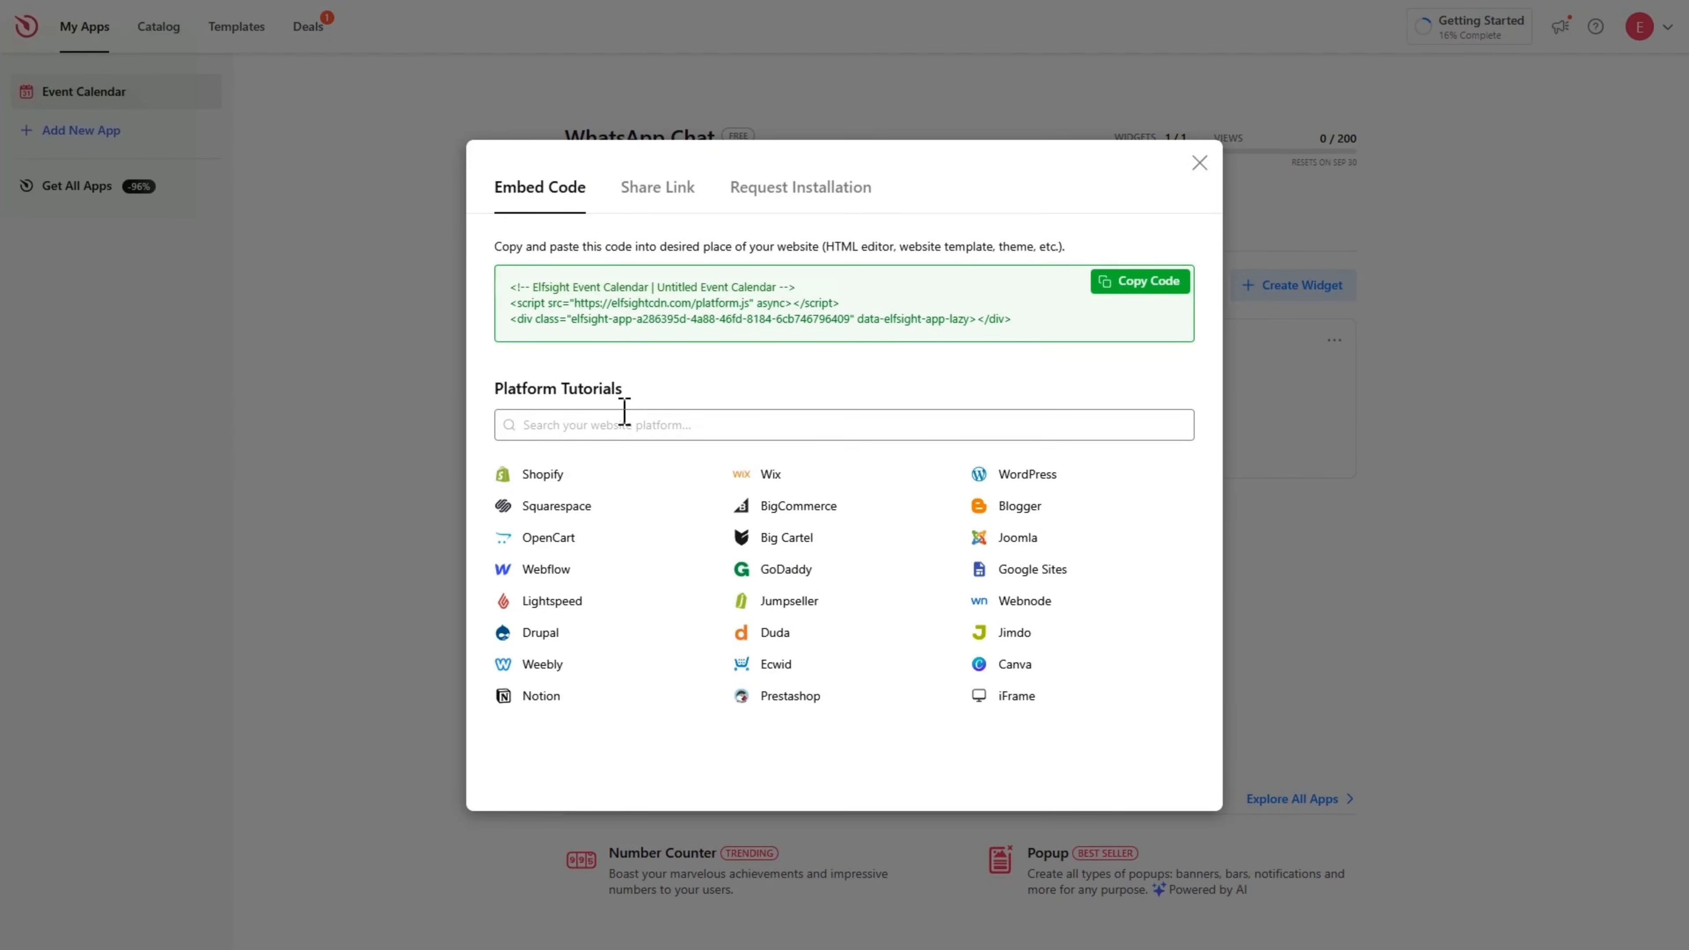
Copy the embed code, check the Share Link and Request Installation tabs, and return to Embed Code.
click(1145, 296)
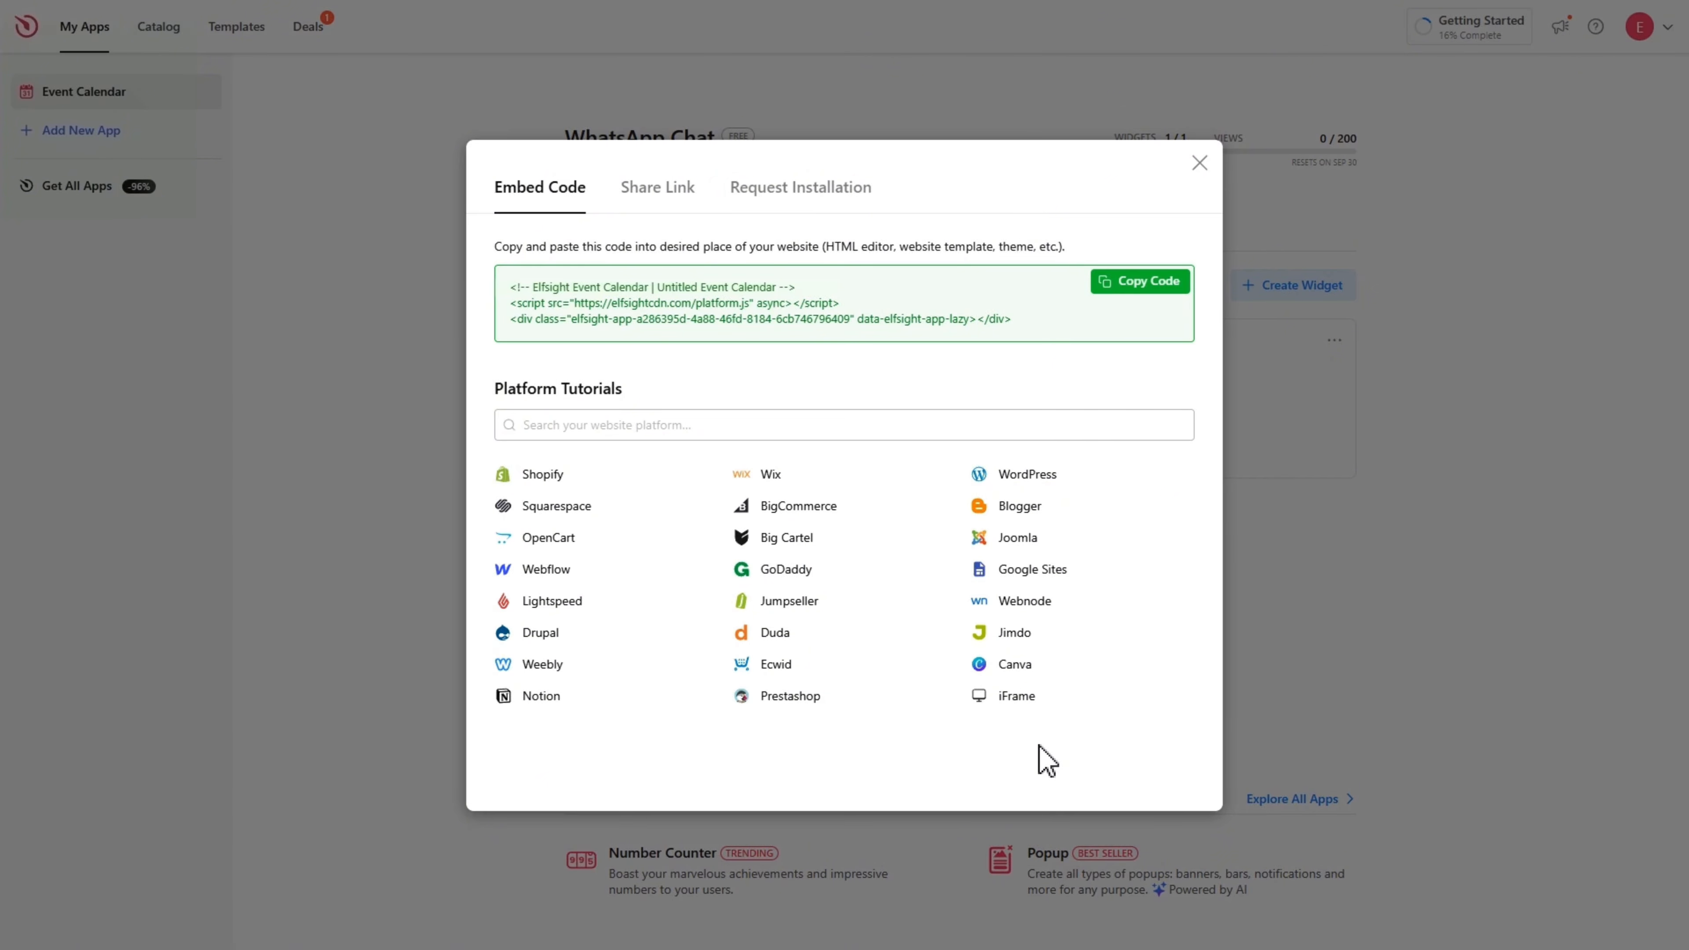
click(658, 207)
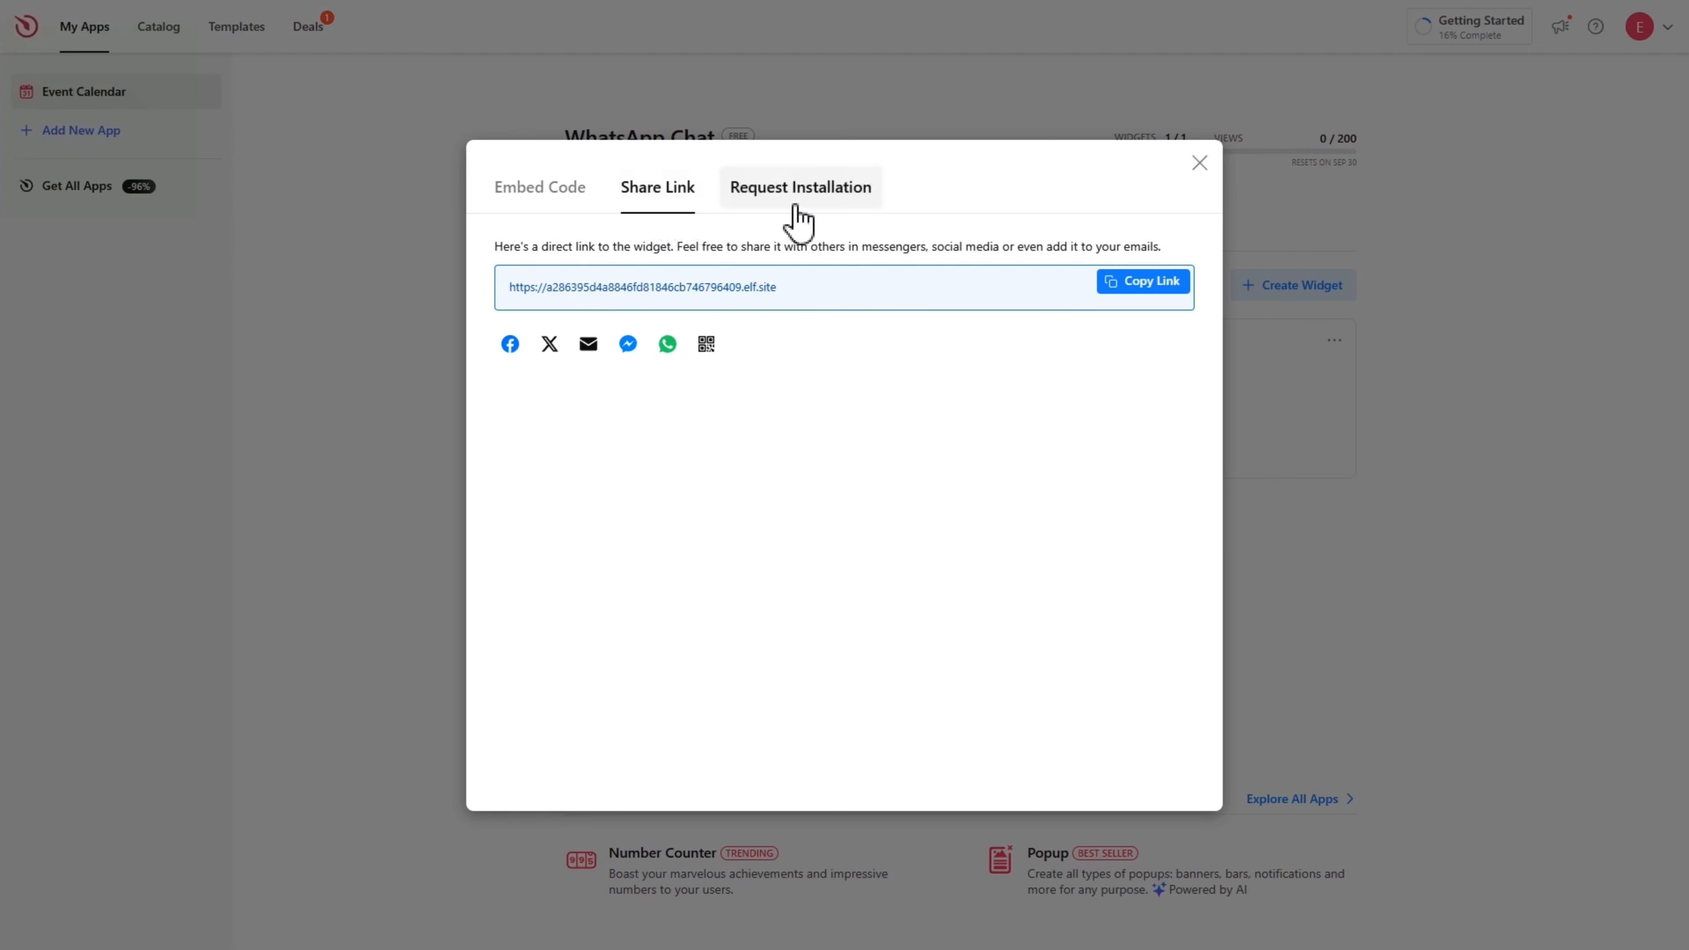
click(798, 220)
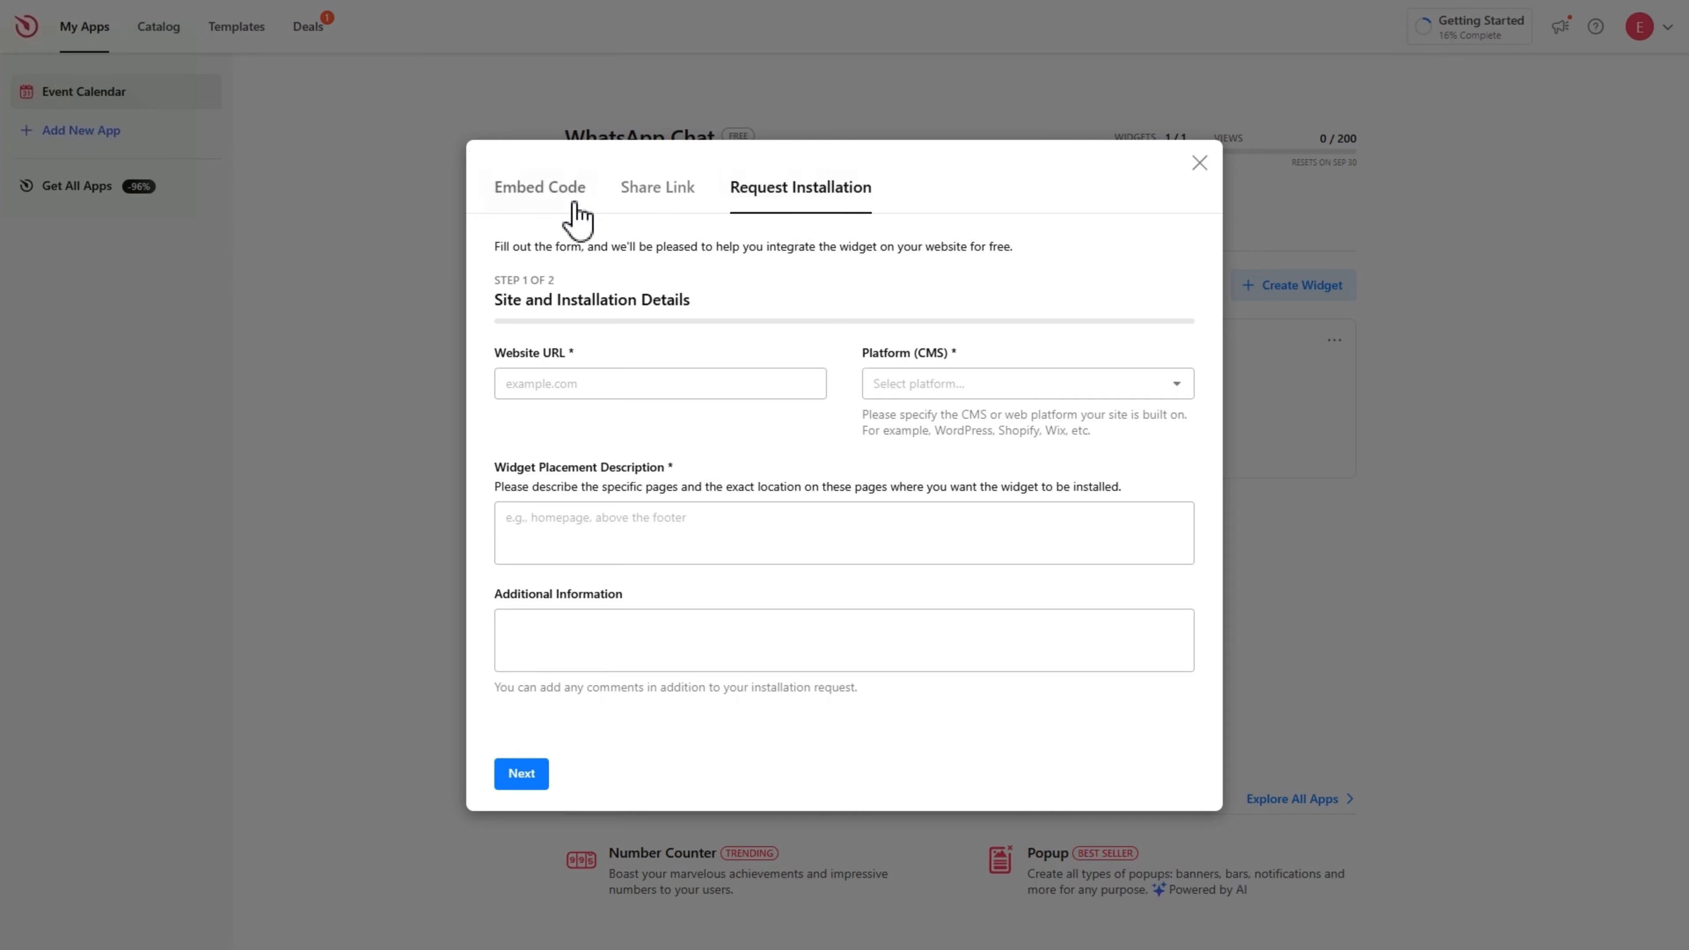
click(541, 217)
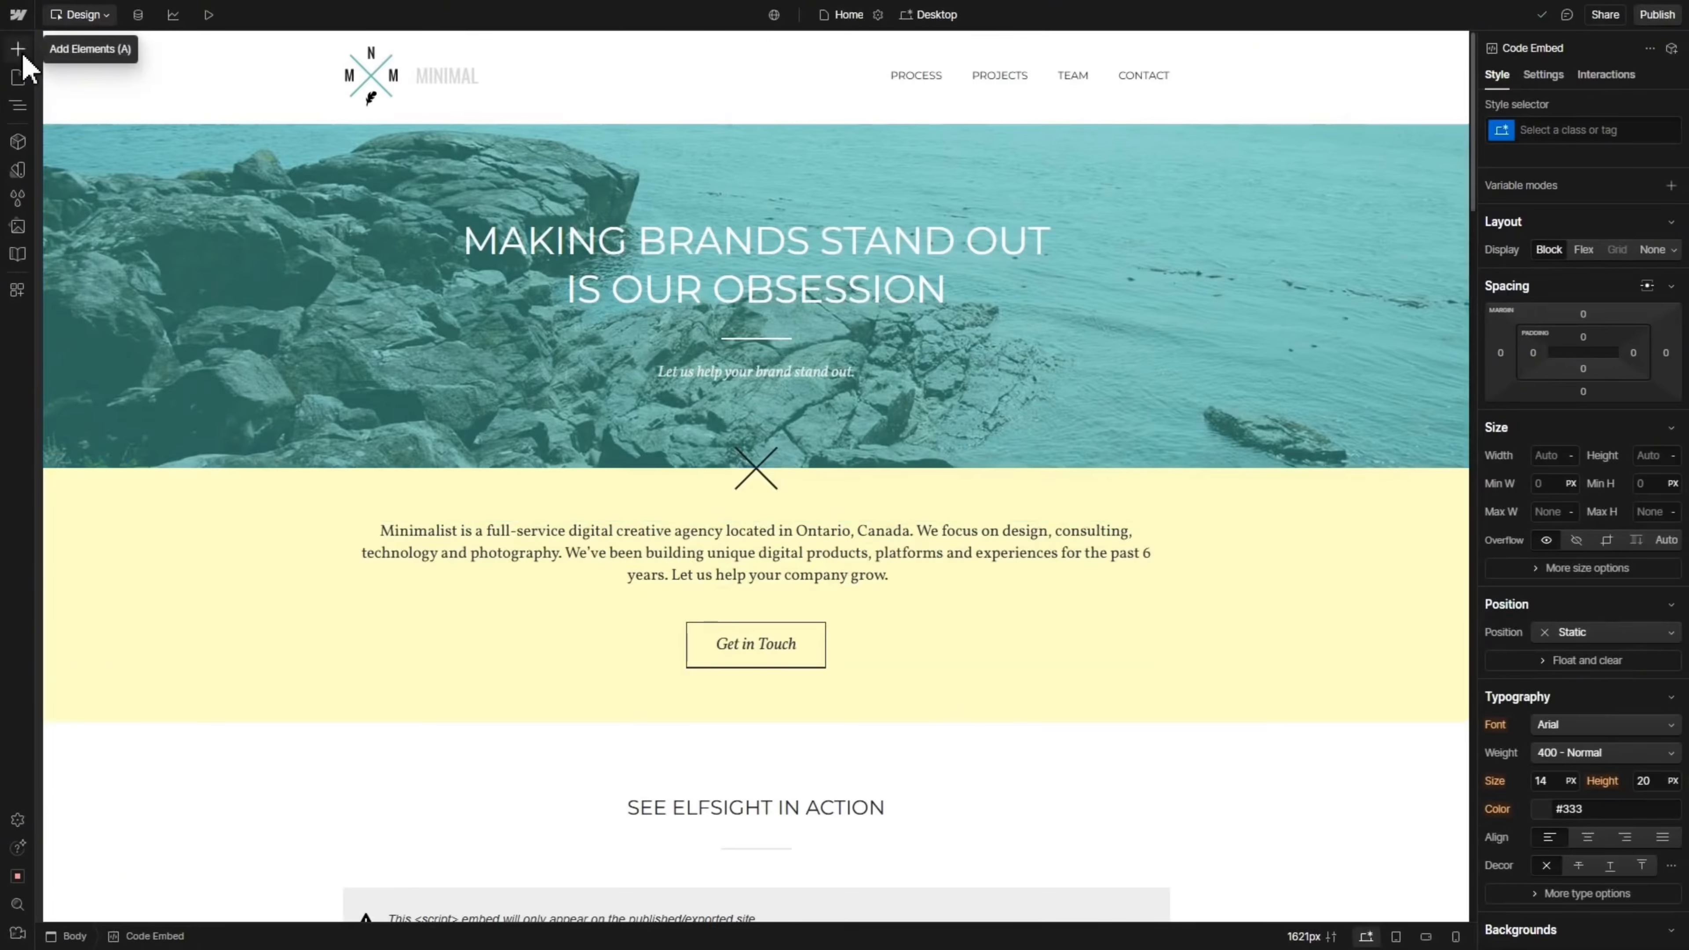
Drop a Code Embed at the page bottom, paste in the Elfsight script, save, and publish the site.
click(19, 53)
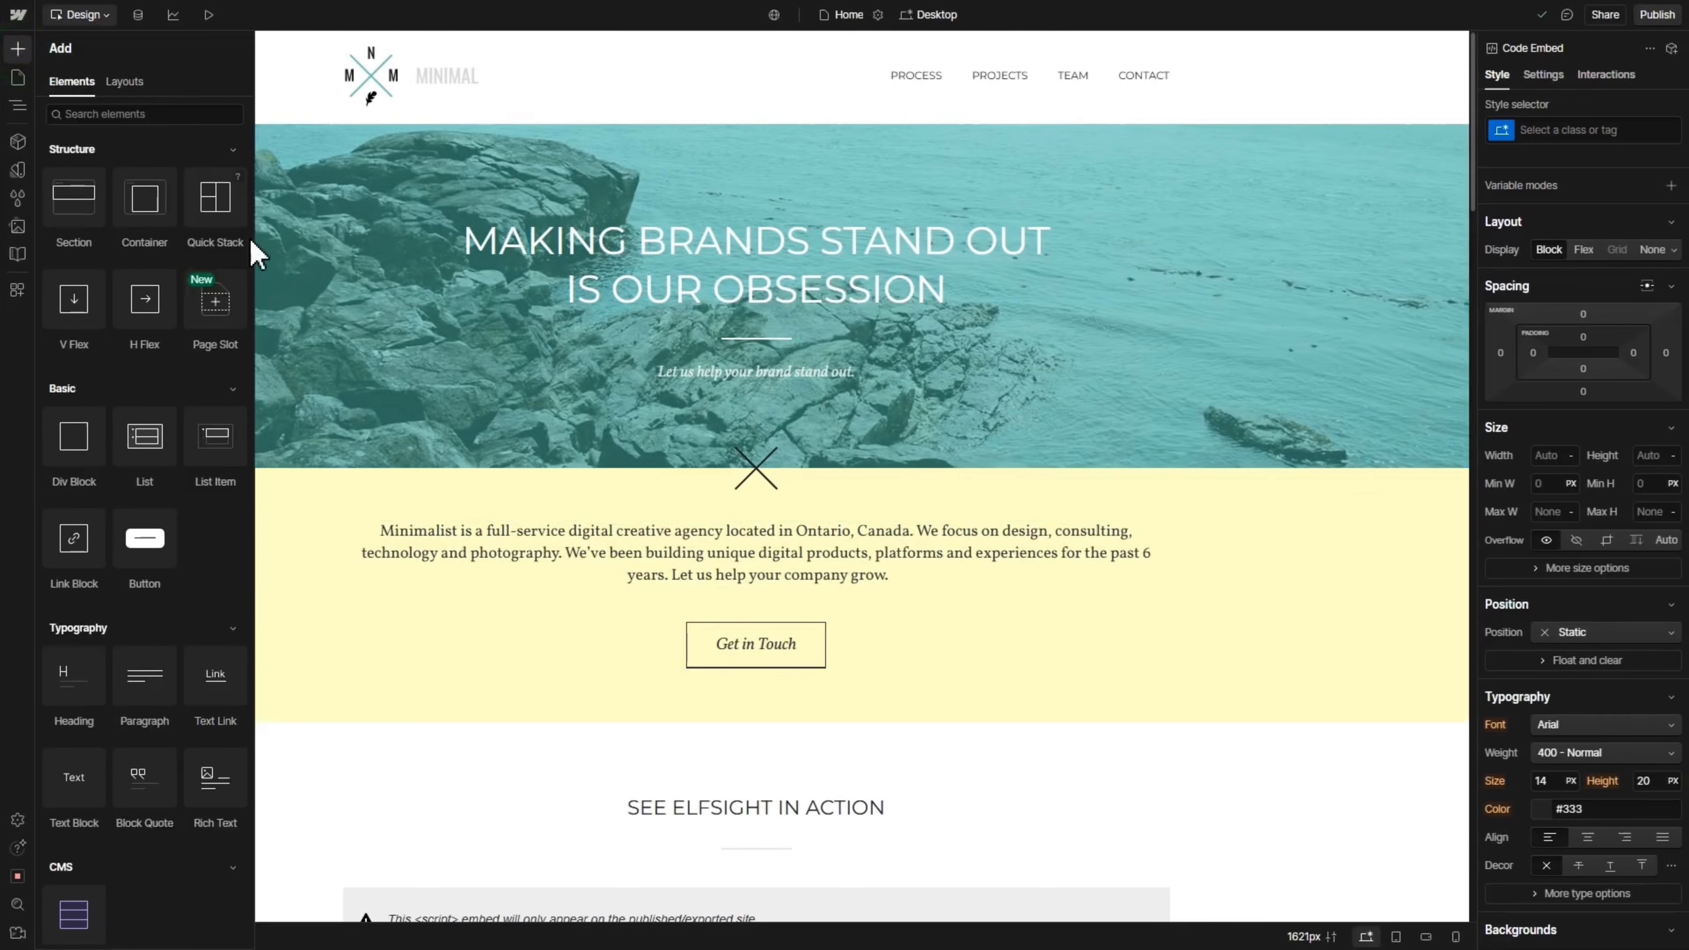
drag(256, 251, 253, 811)
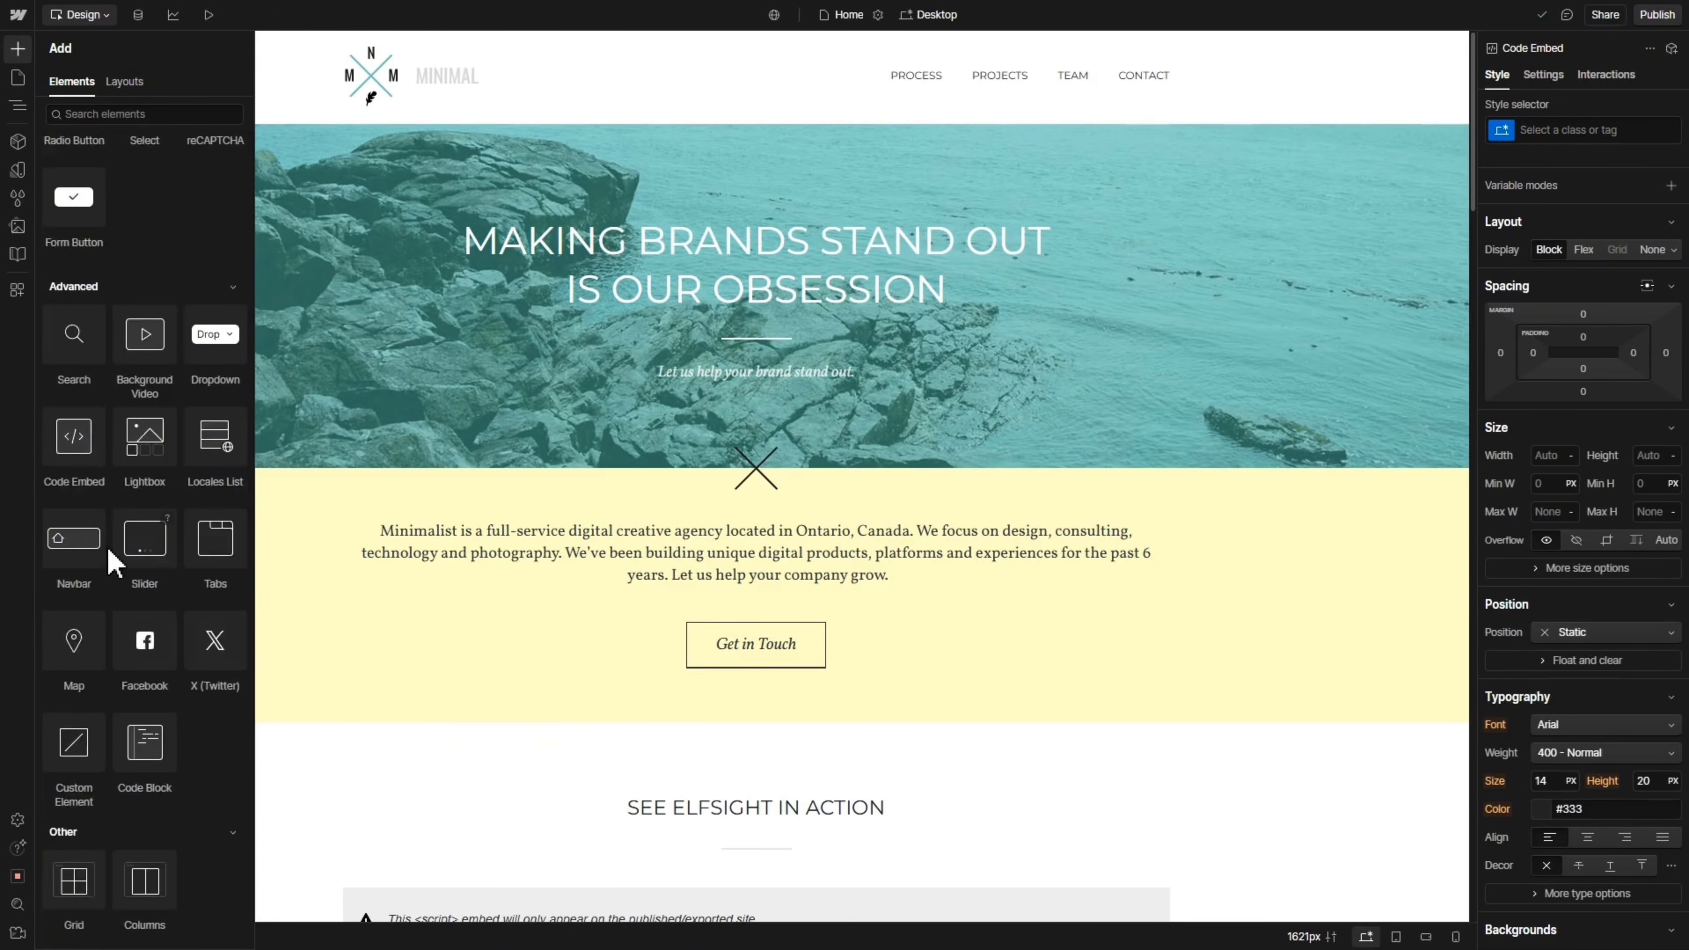
click(72, 464)
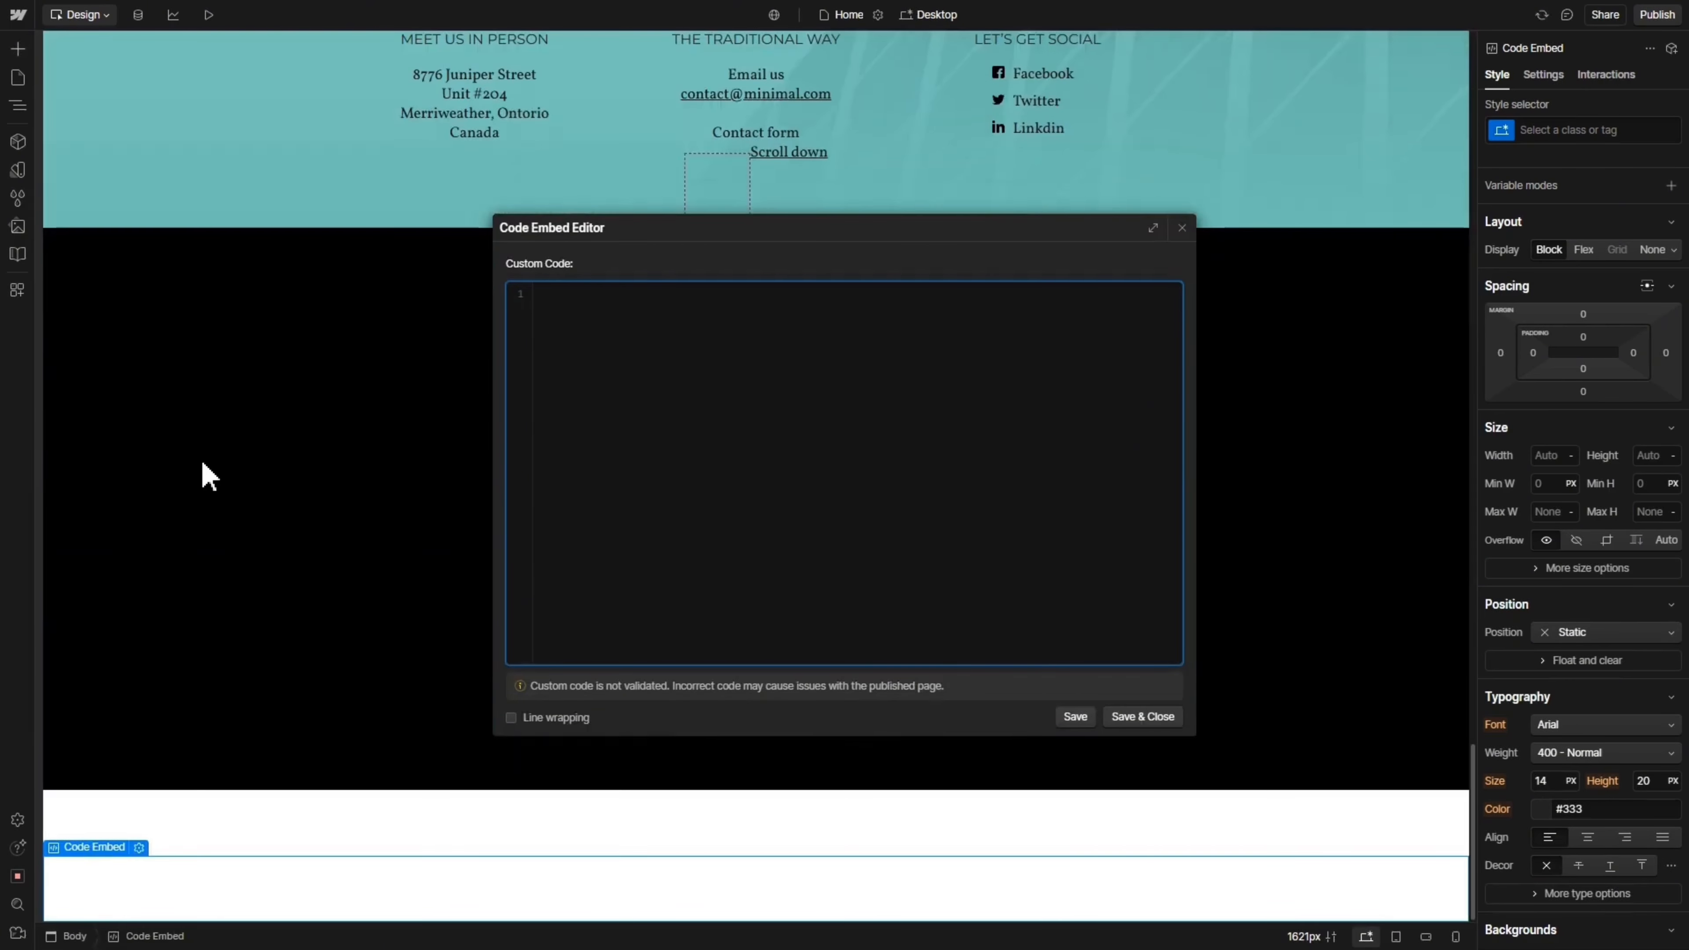
right_click(633, 440)
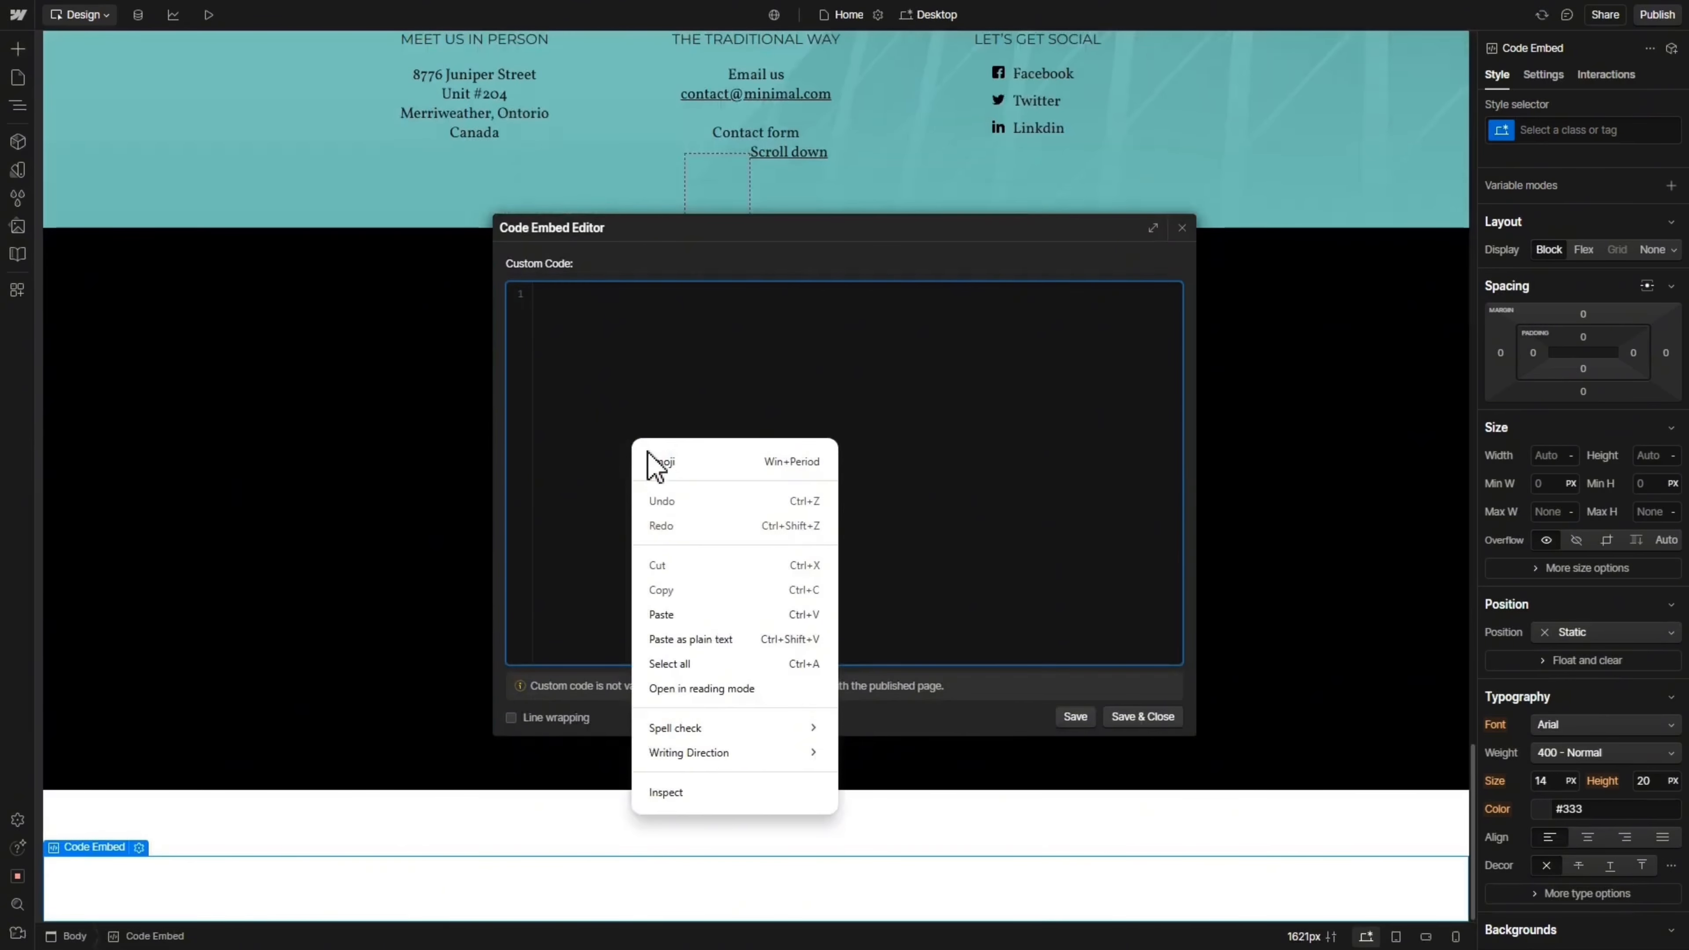
click(732, 614)
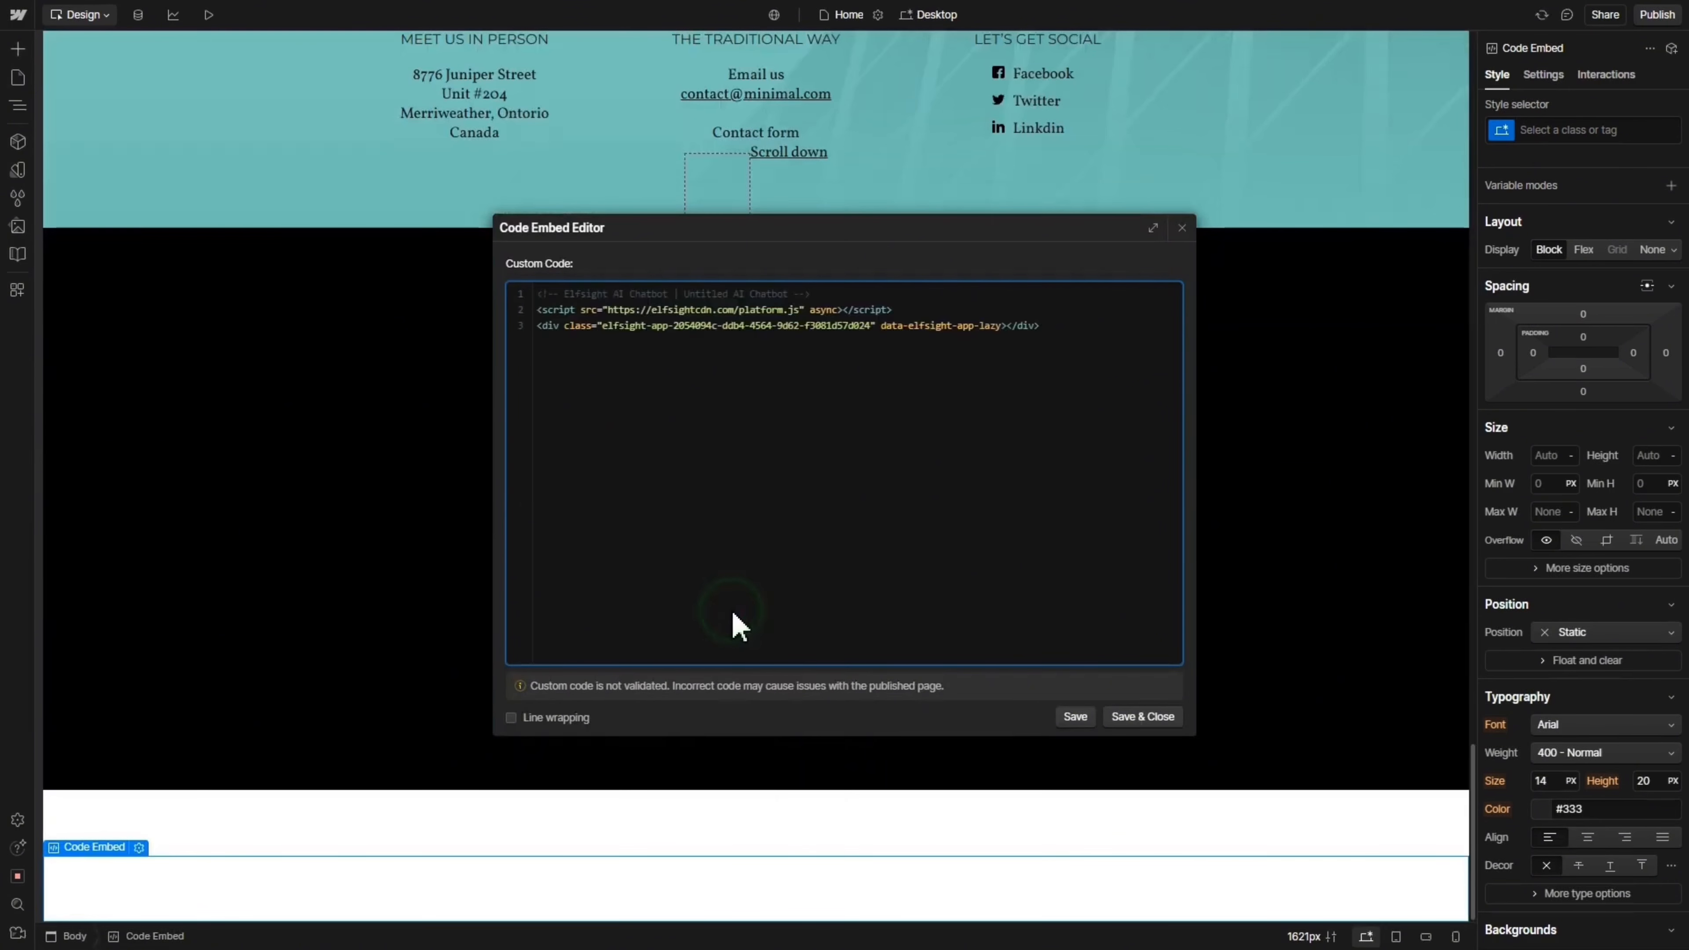
click(1138, 718)
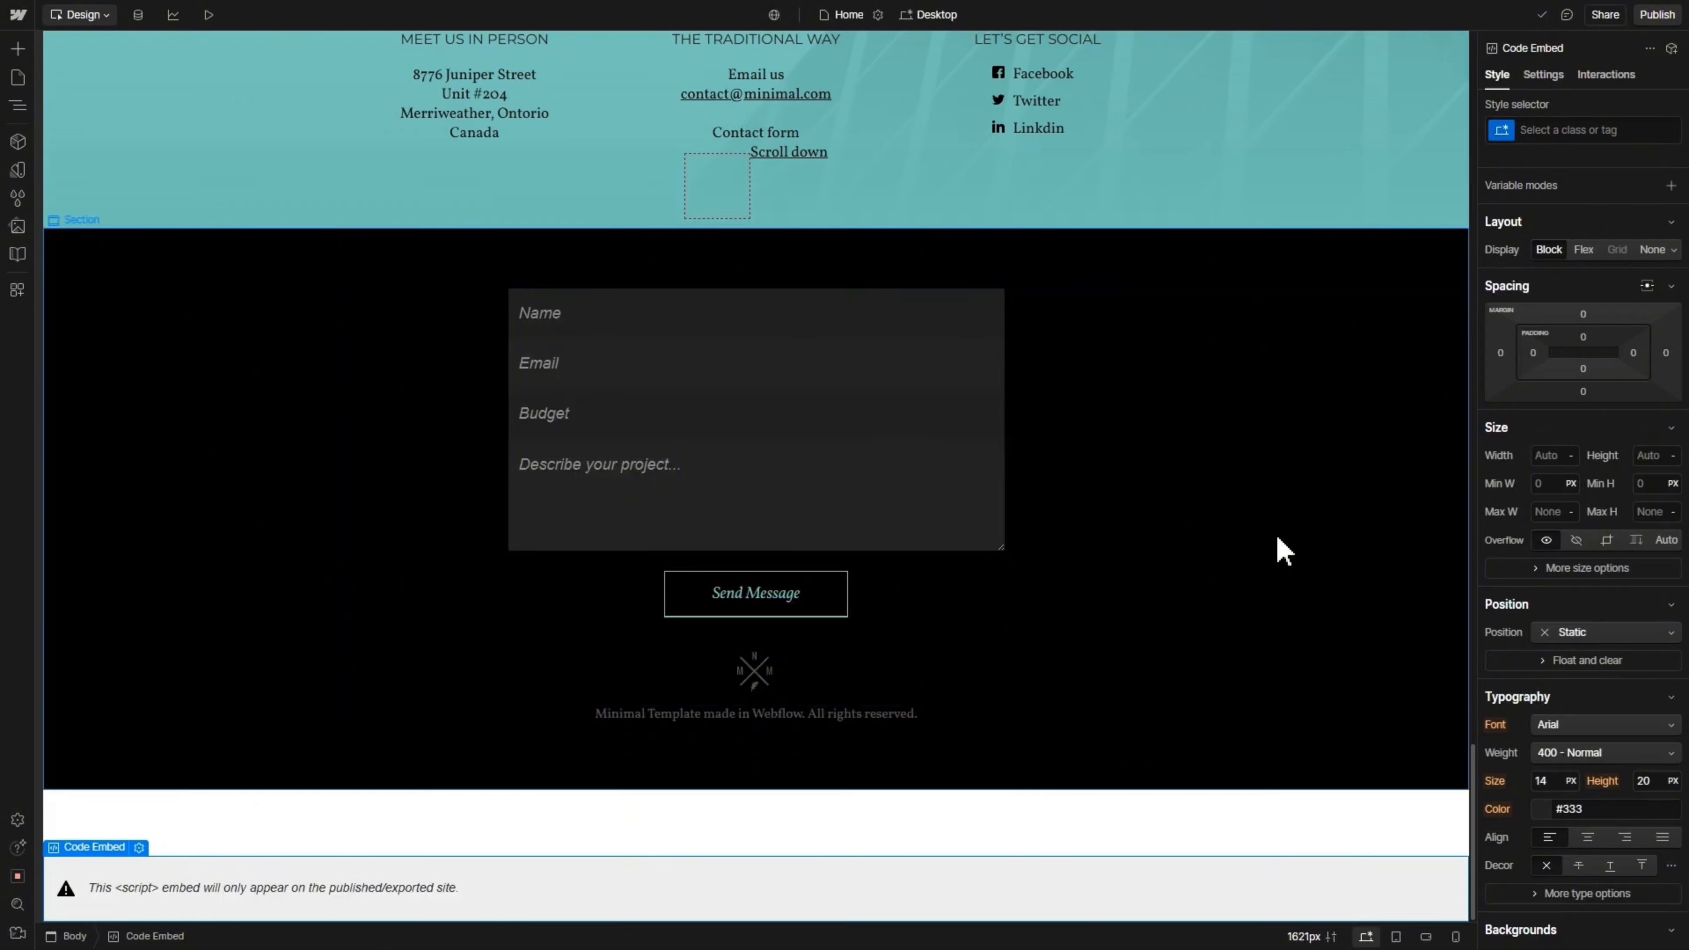
click(1658, 15)
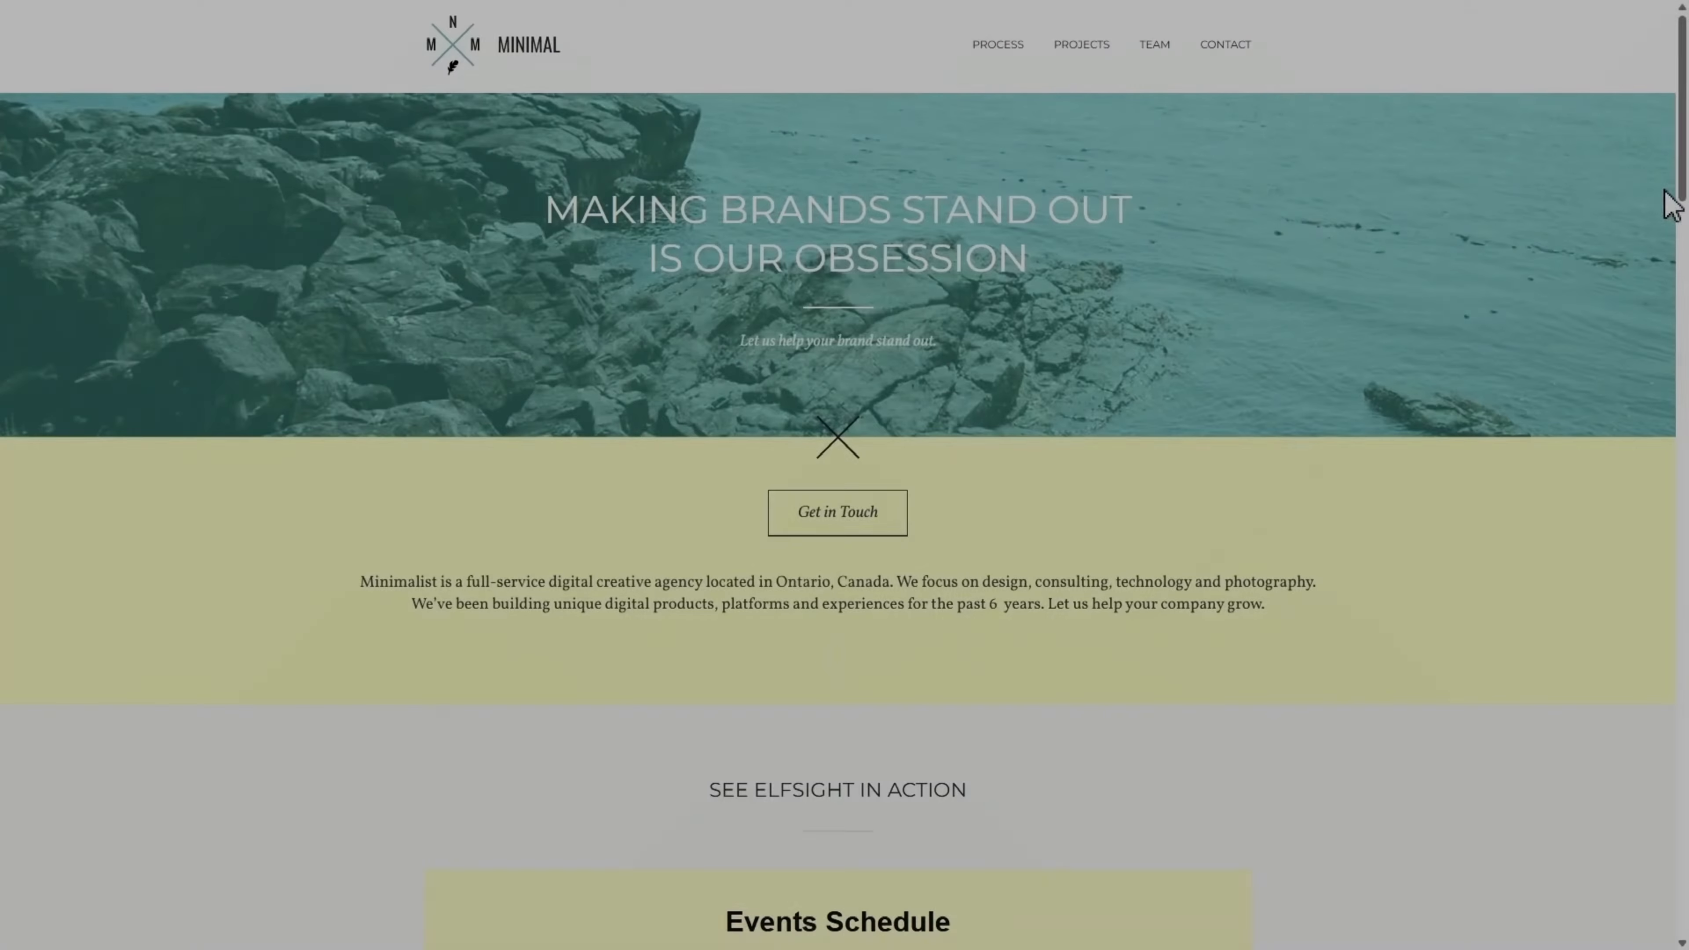
Filter the Events Schedule to the 4 AT&T Park games and view the vs.Angels game details.
scroll(1488, 326, down, 10)
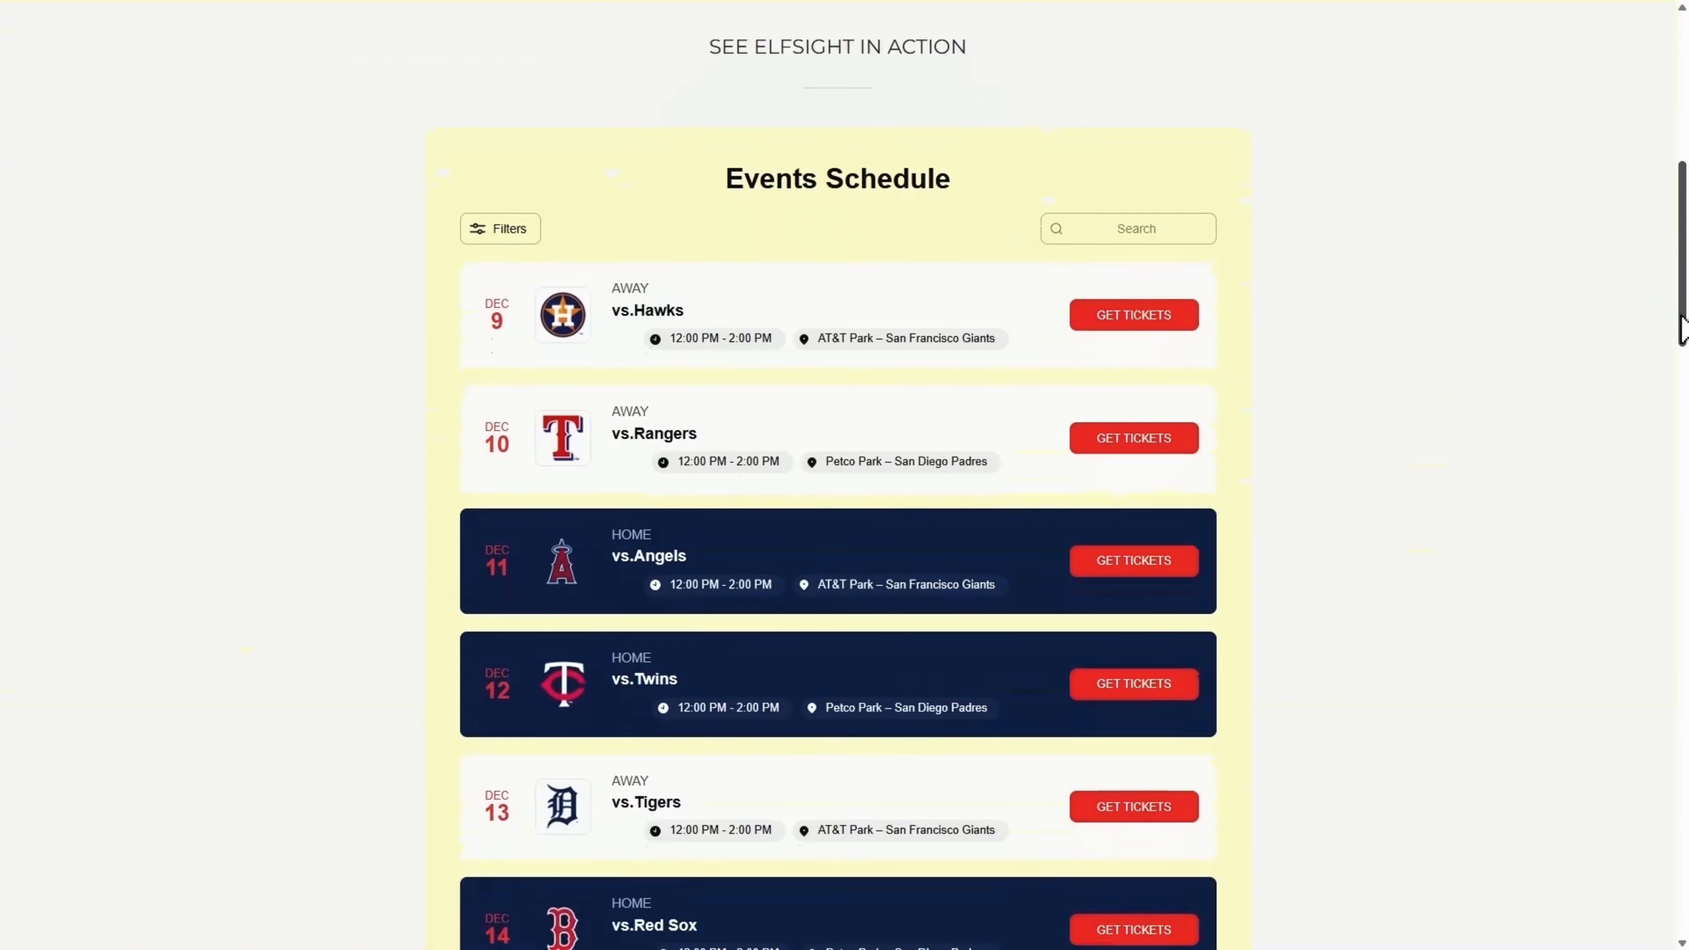
click(510, 227)
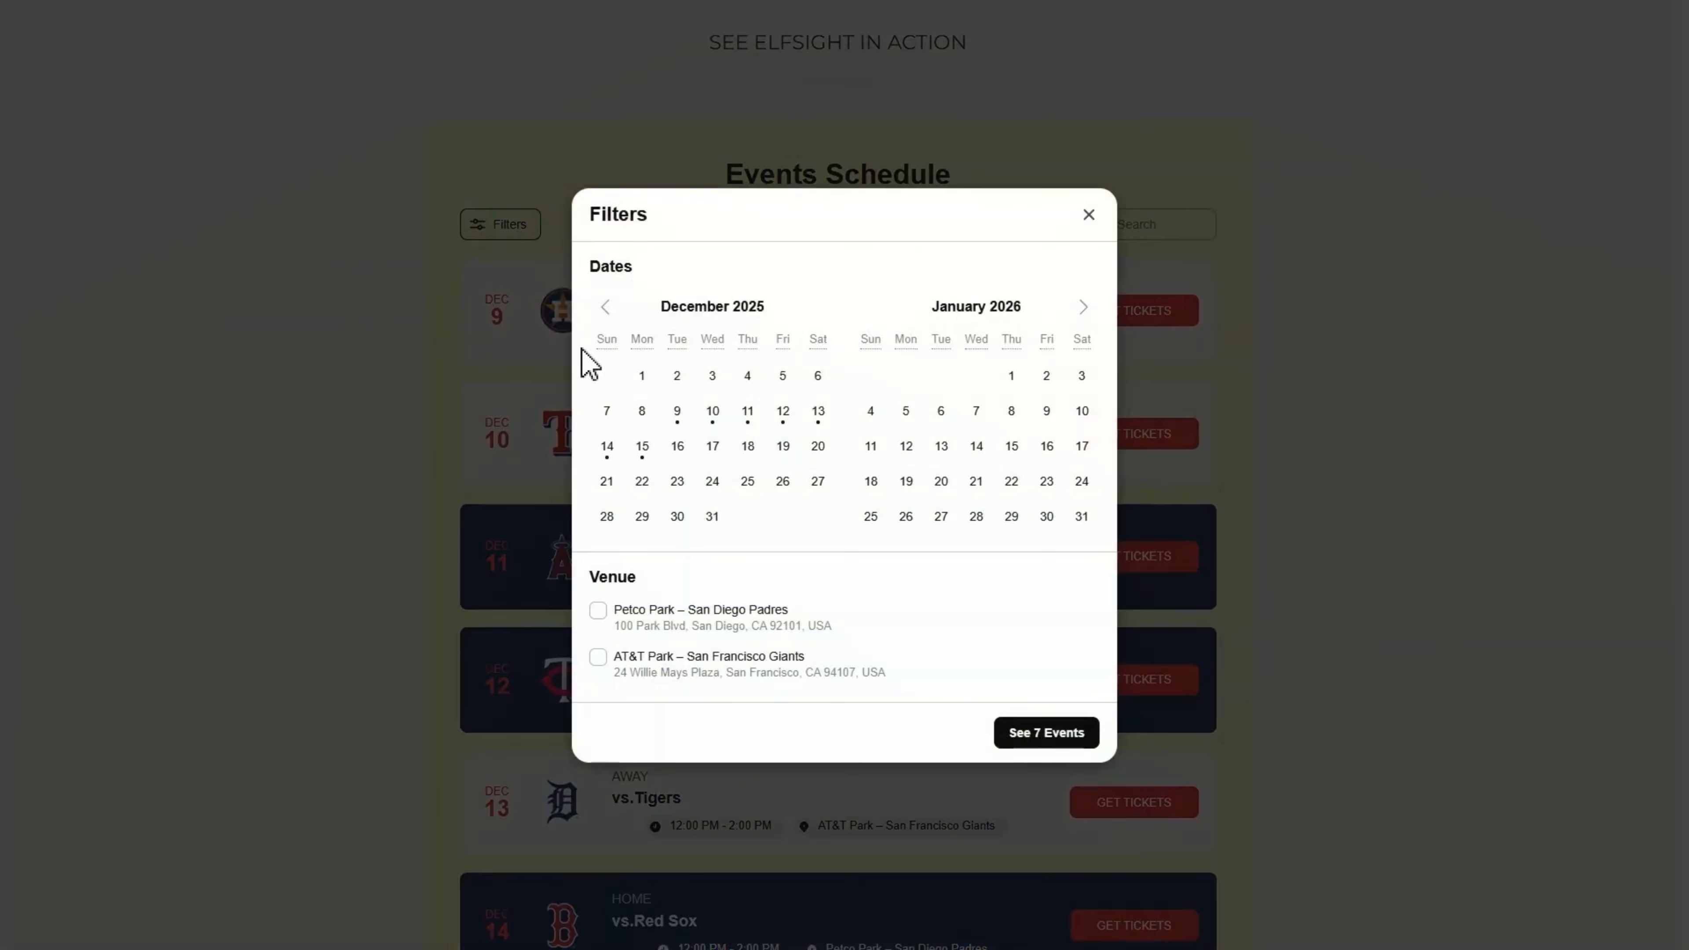
click(597, 656)
click(1041, 739)
click(962, 431)
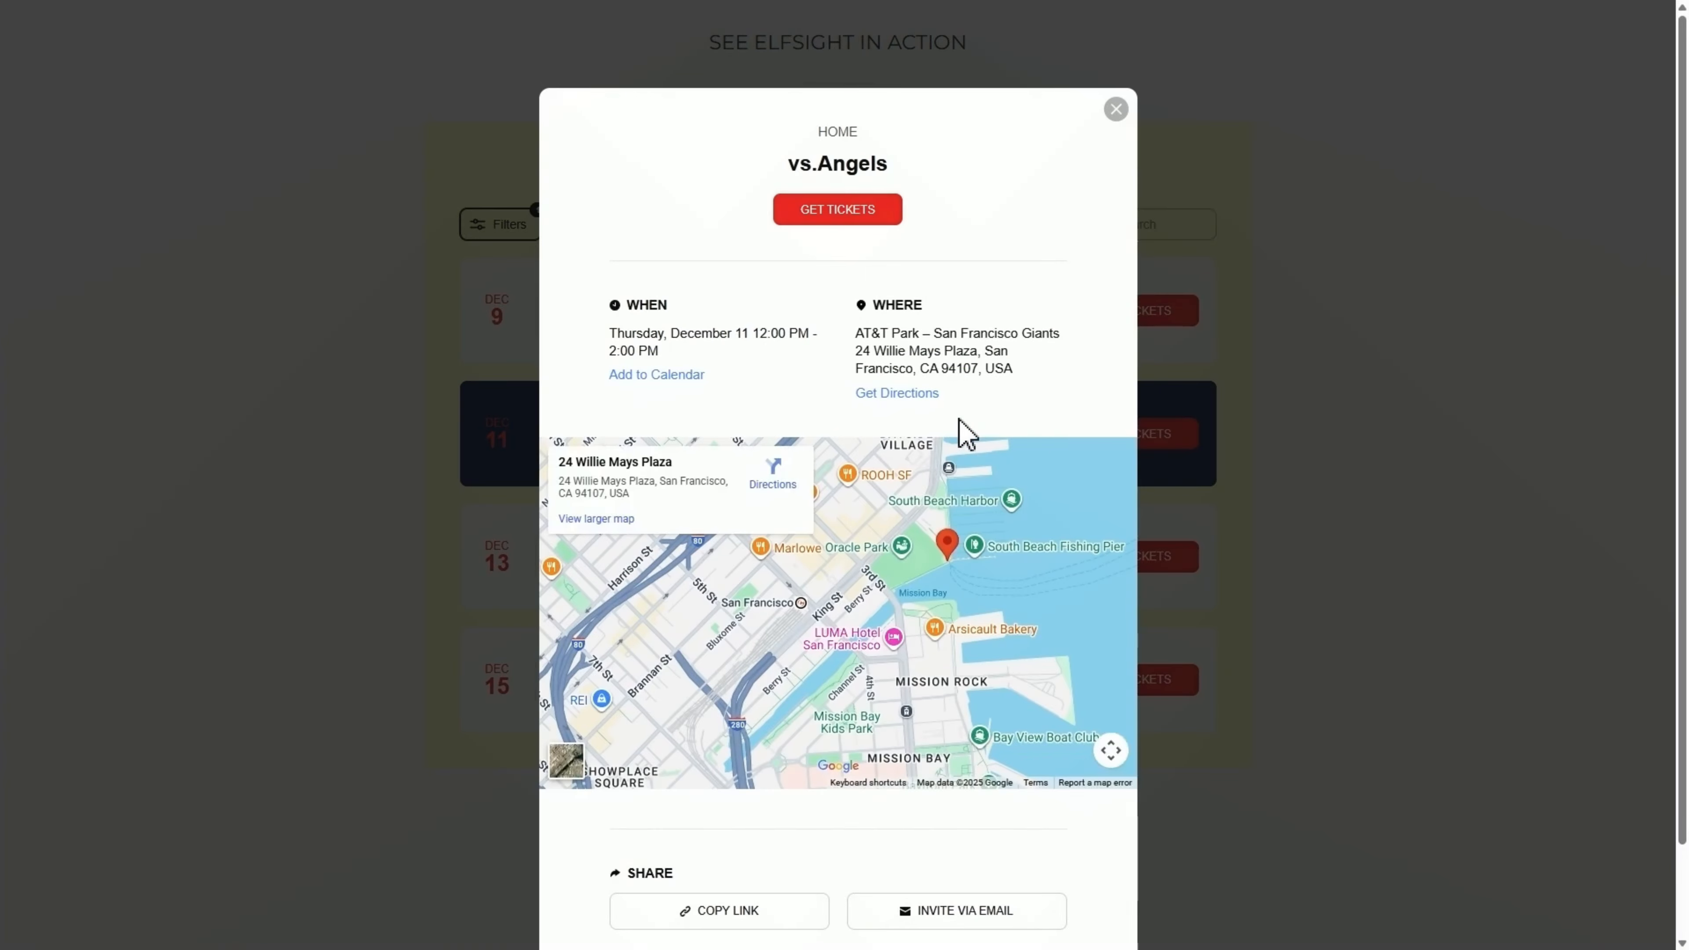
click(1304, 406)
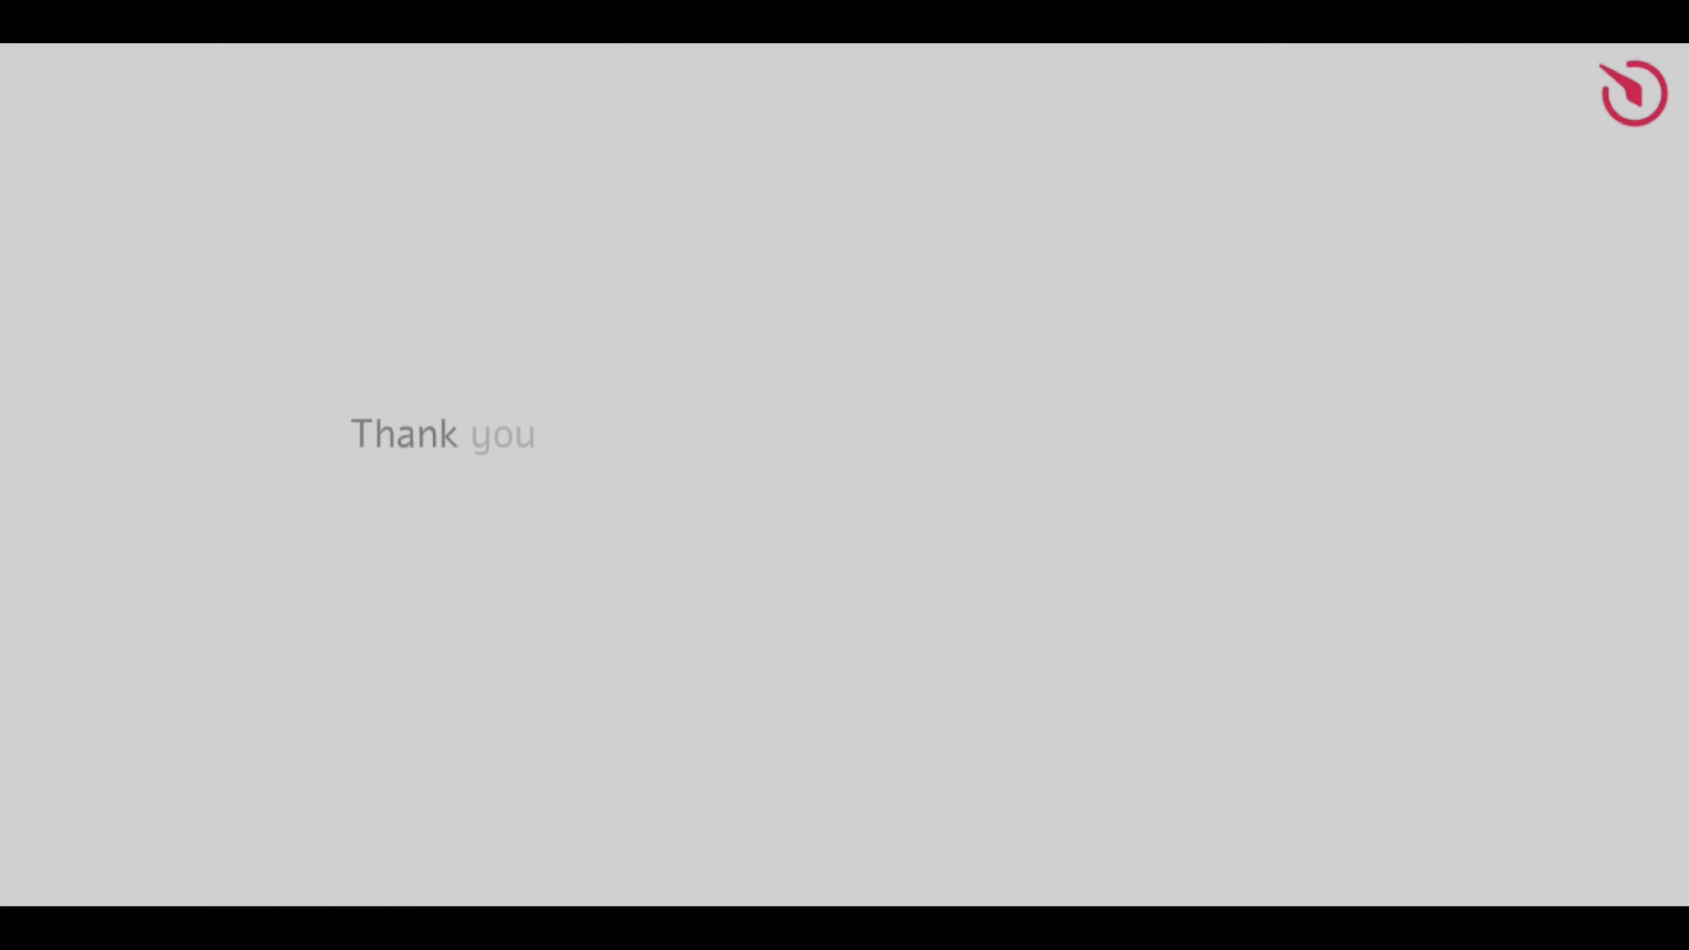